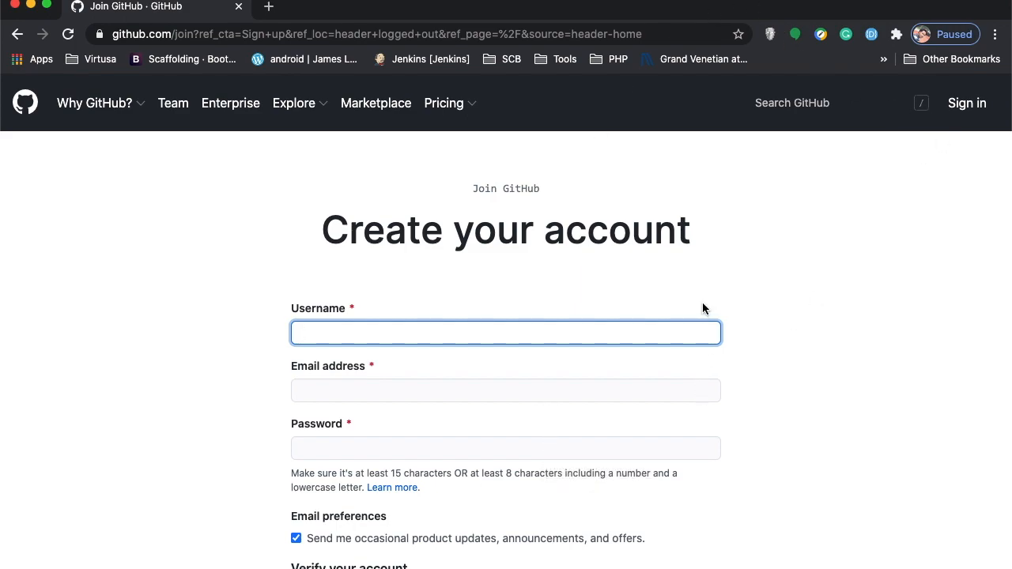
Sign in to GitHub with the account e-mail and password, re-entering the password after the first attempt fails.
{"action": "left_click", "coordinate": [966, 105]}
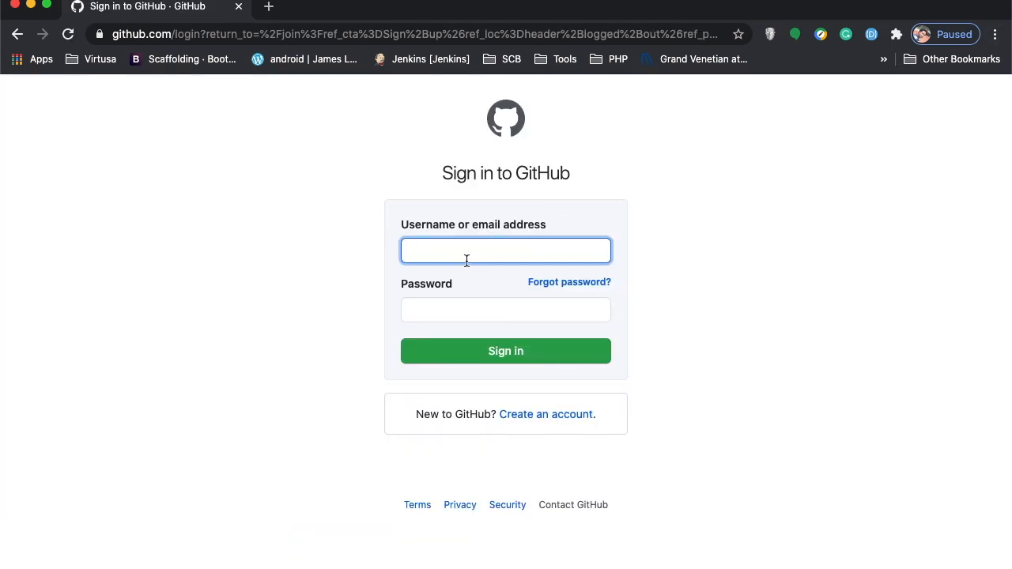
{"action": "key", "text": "Tab"}
{"action": "key", "text": "Tab"}
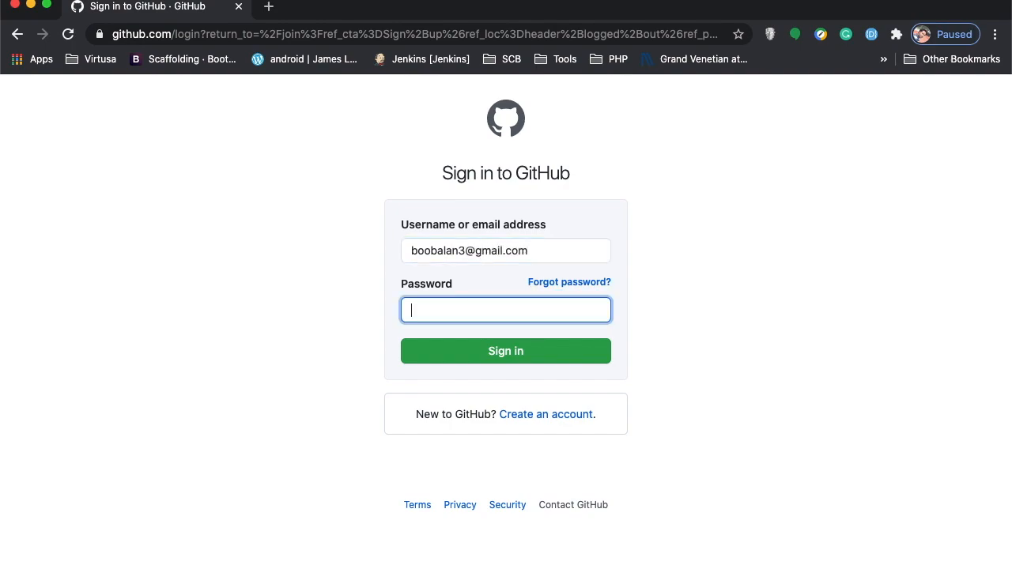
{"action": "type", "text": "•••••••••"}
{"action": "left_click", "coordinate": [447, 351]}
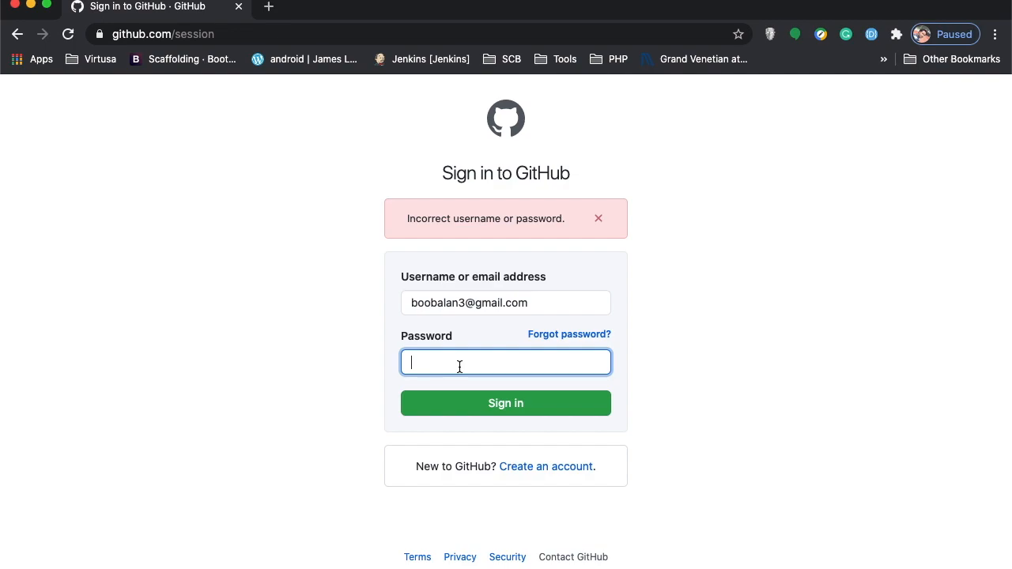
{"action": "type", "text": "•••••••••••••"}
{"action": "key", "text": "Return"}
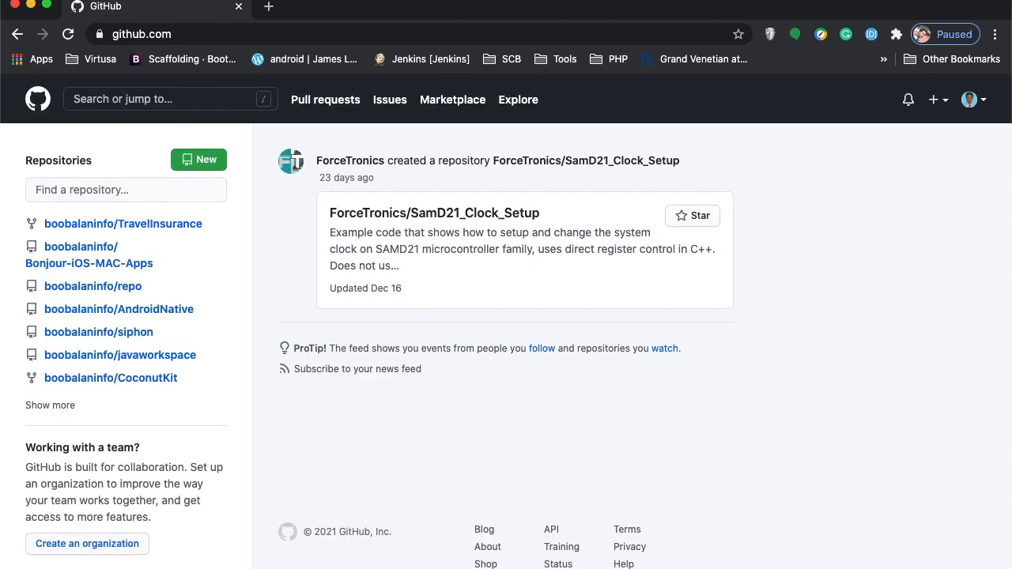
Open the piappstudio/TravelInsurance repository page in a new browser tab.
{"action": "mouse_move", "coordinate": [116, 273]}
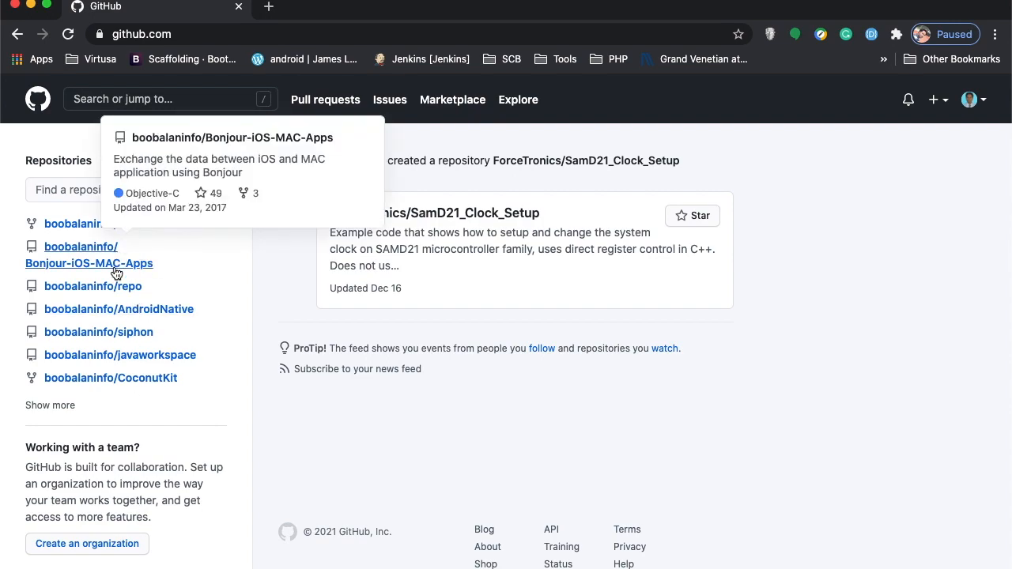
{"action": "mouse_move", "coordinate": [114, 384]}
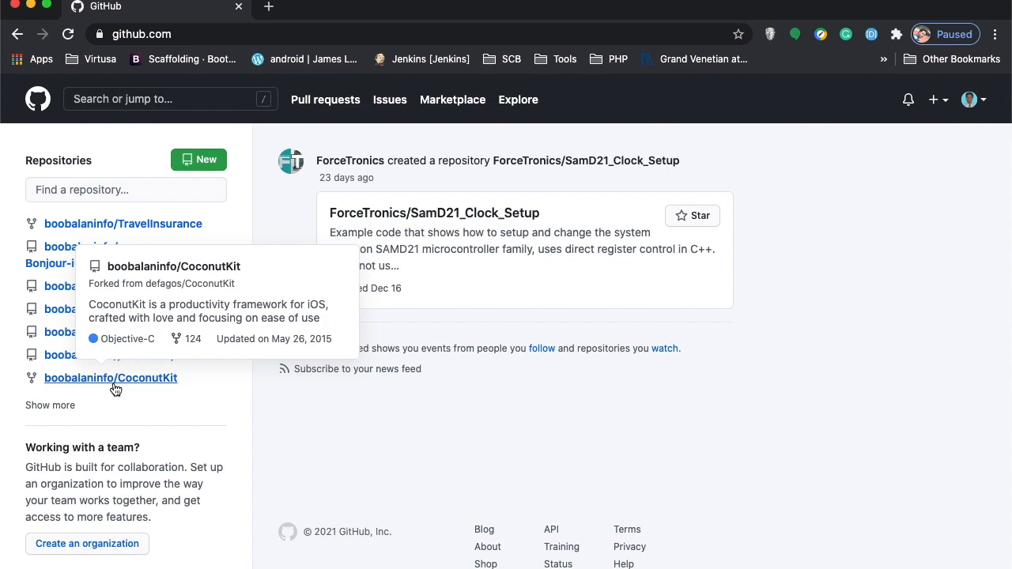
{"action": "left_click", "coordinate": [261, 7]}
{"action": "type", "text": "pi"}
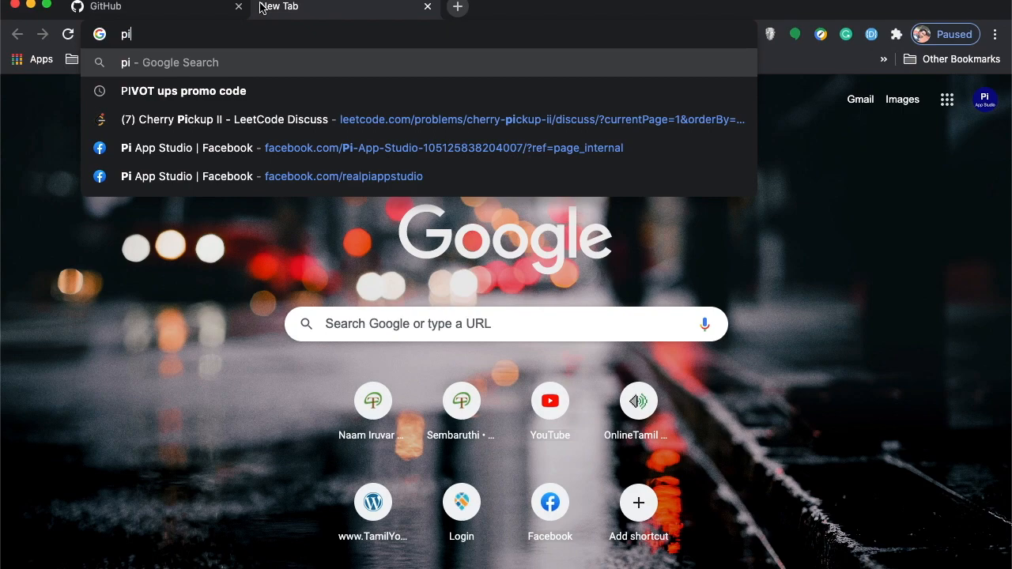
{"action": "key", "text": "Down"}
{"action": "key", "text": "Down"}
{"action": "key", "text": "Down"}
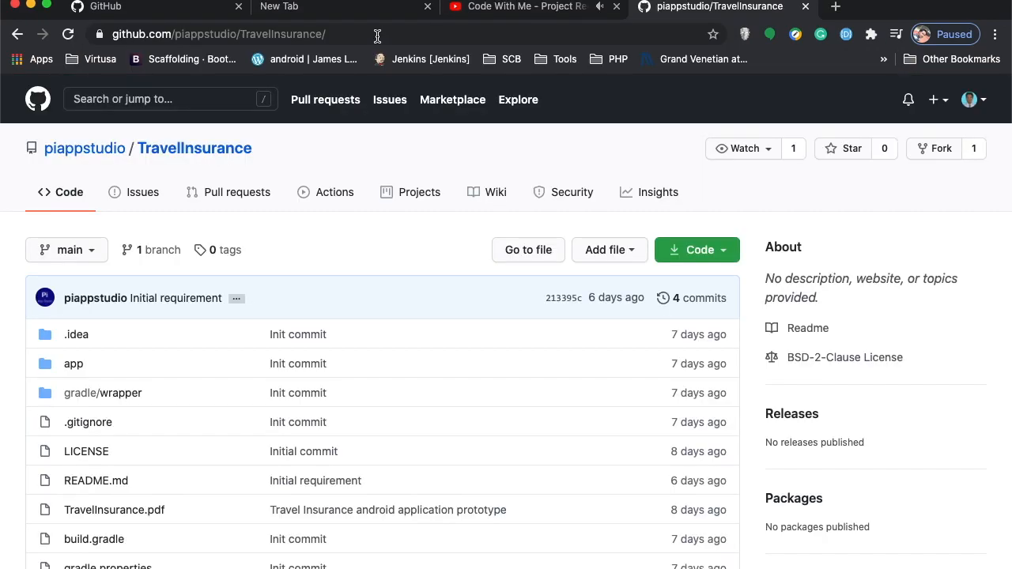
{"action": "left_click", "coordinate": [377, 35]}
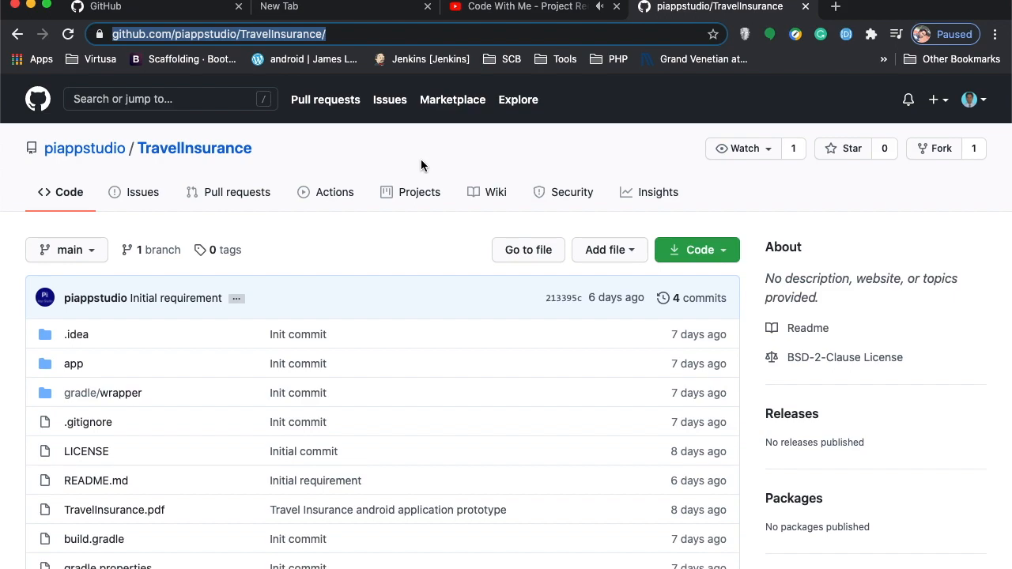
Confirm the signed-in account on the dashboard, then fork TravelInsurance into it.
{"action": "left_click", "coordinate": [135, 7]}
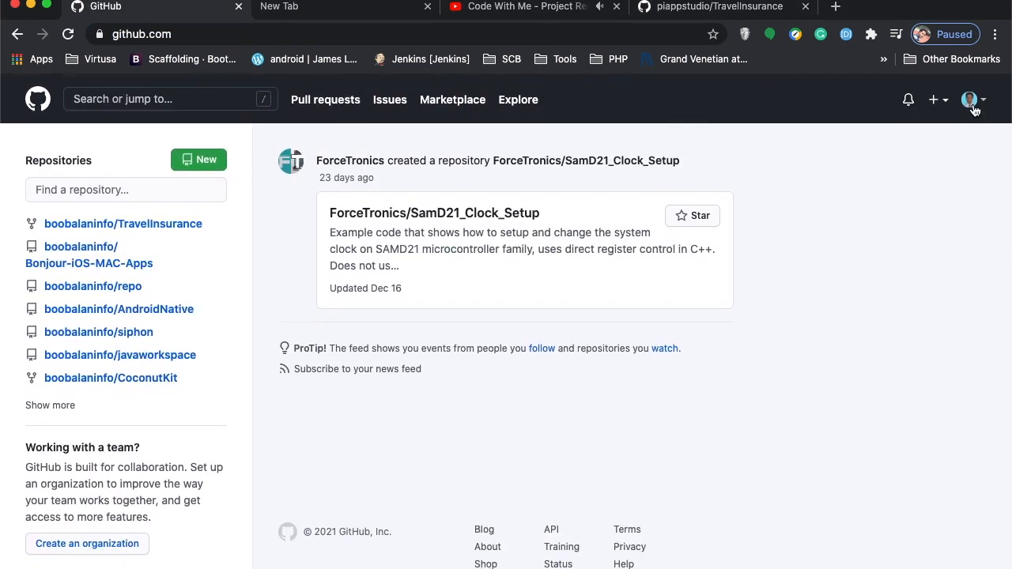
{"action": "left_click", "coordinate": [971, 104]}
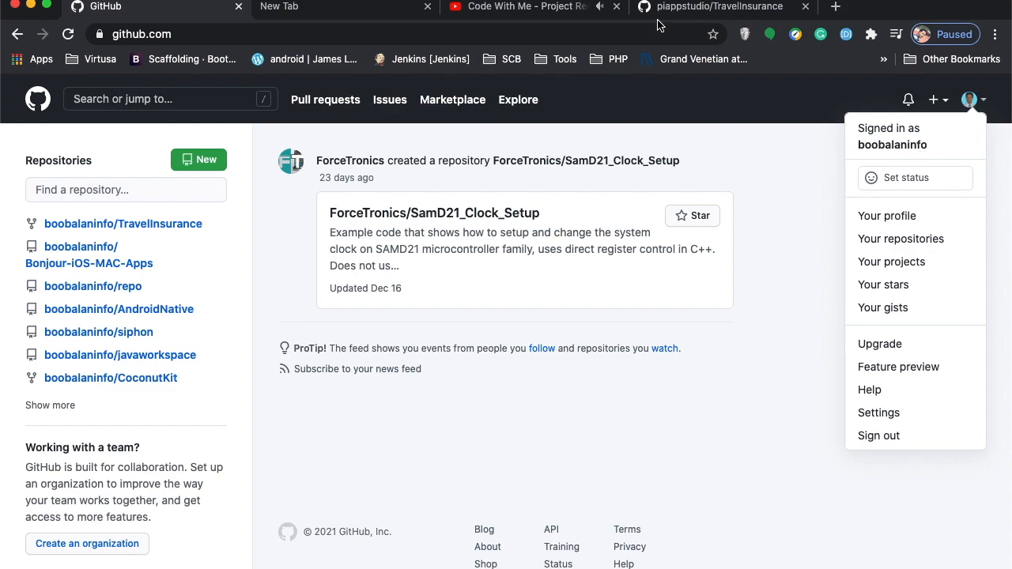
{"action": "left_click", "coordinate": [735, 14]}
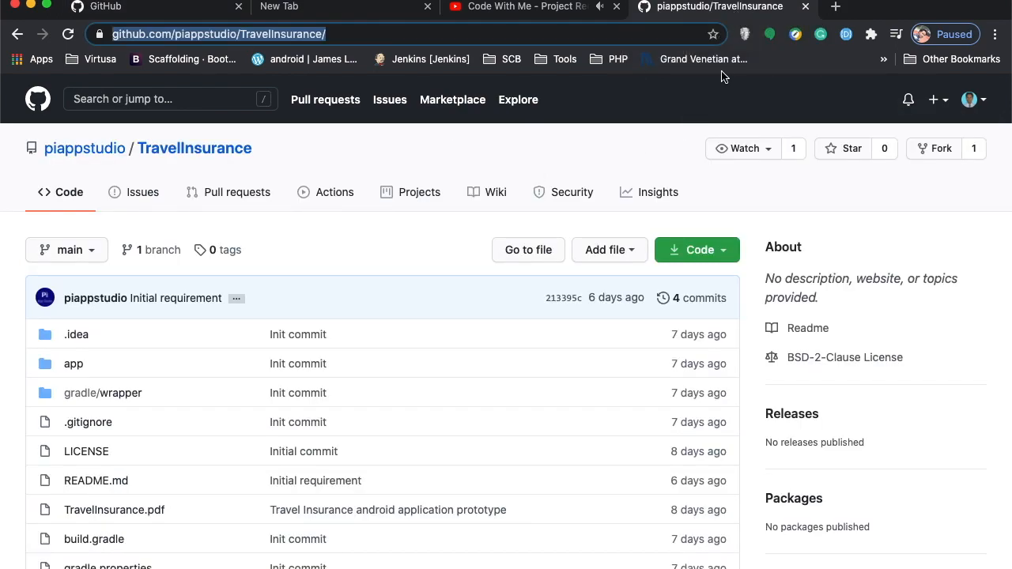
{"action": "left_click", "coordinate": [943, 157]}
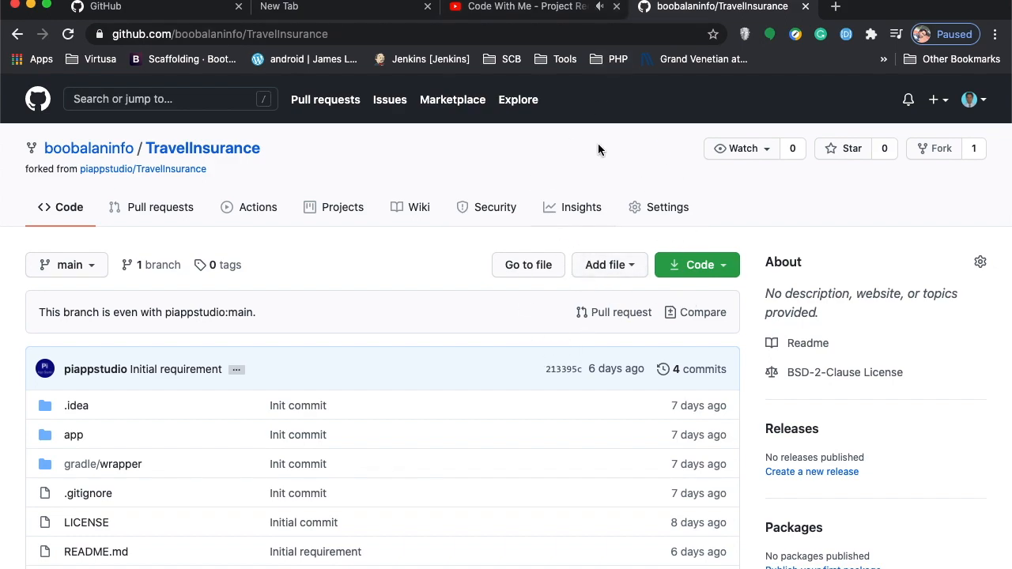
Open the forked TravelInsurance repository from the dashboard and show its Code clone options.
{"action": "left_click", "coordinate": [131, 12]}
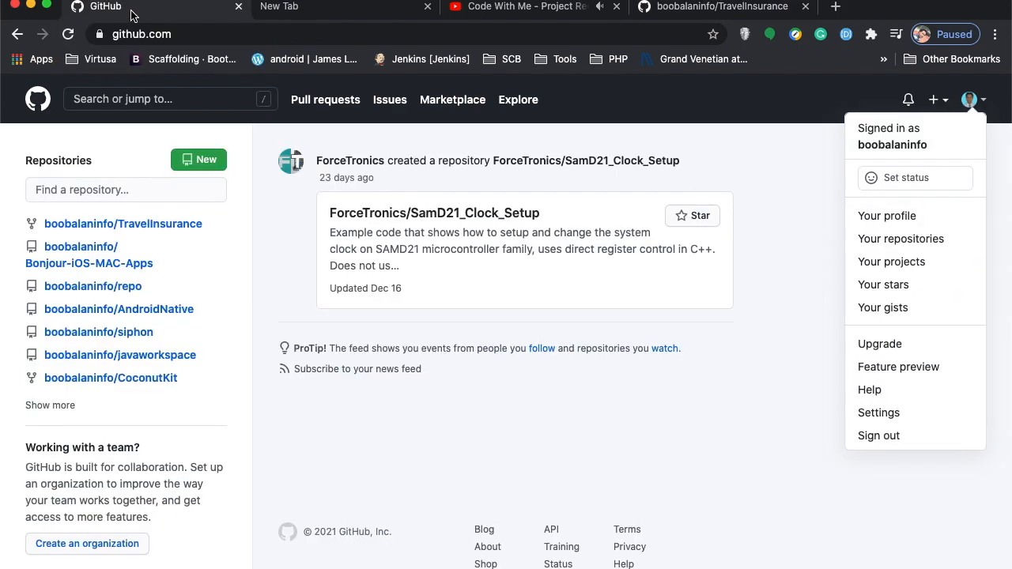
{"action": "left_click", "coordinate": [134, 226]}
{"action": "left_click", "coordinate": [134, 225]}
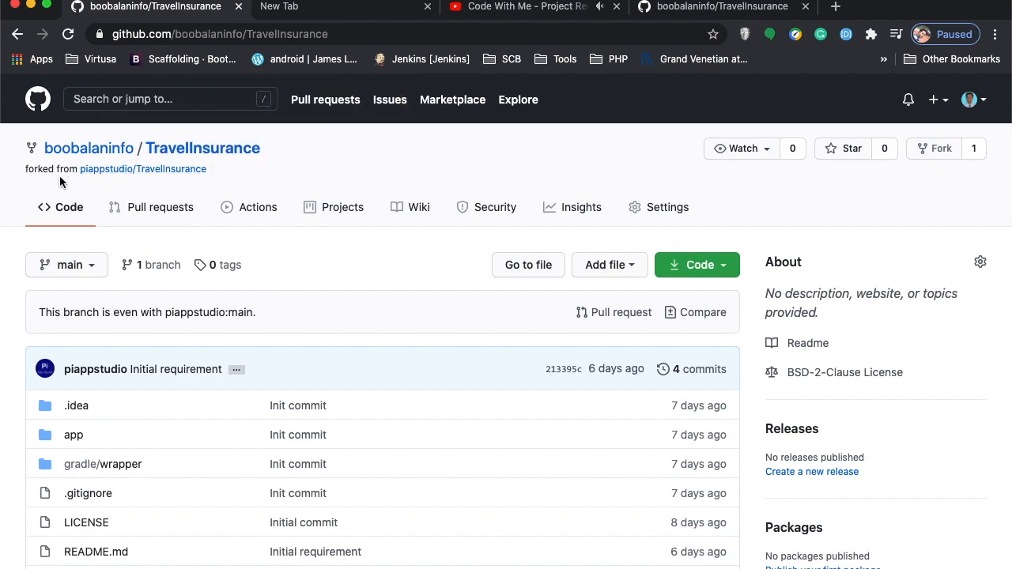
{"action": "mouse_move", "coordinate": [164, 175]}
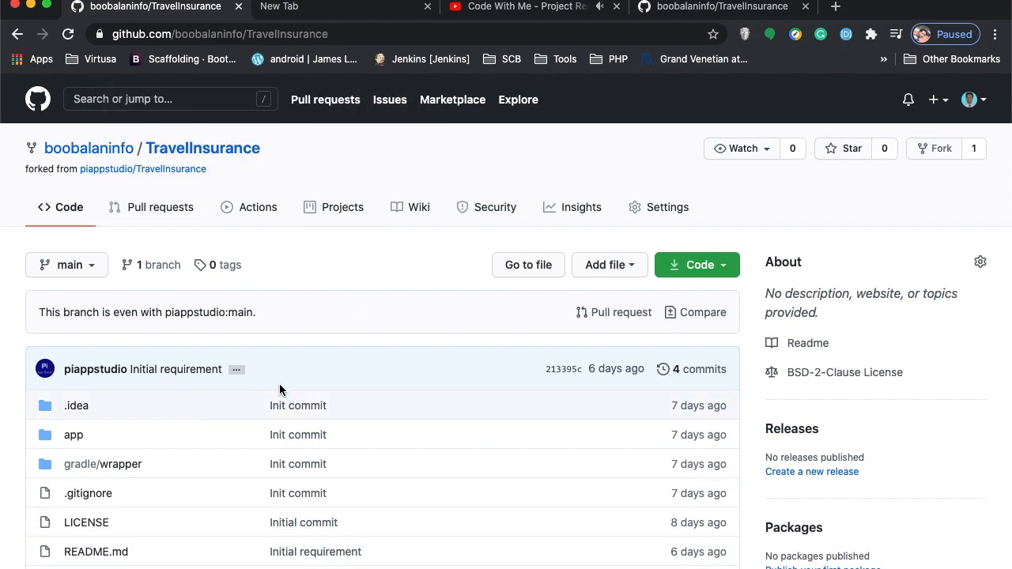
{"action": "left_click", "coordinate": [704, 265]}
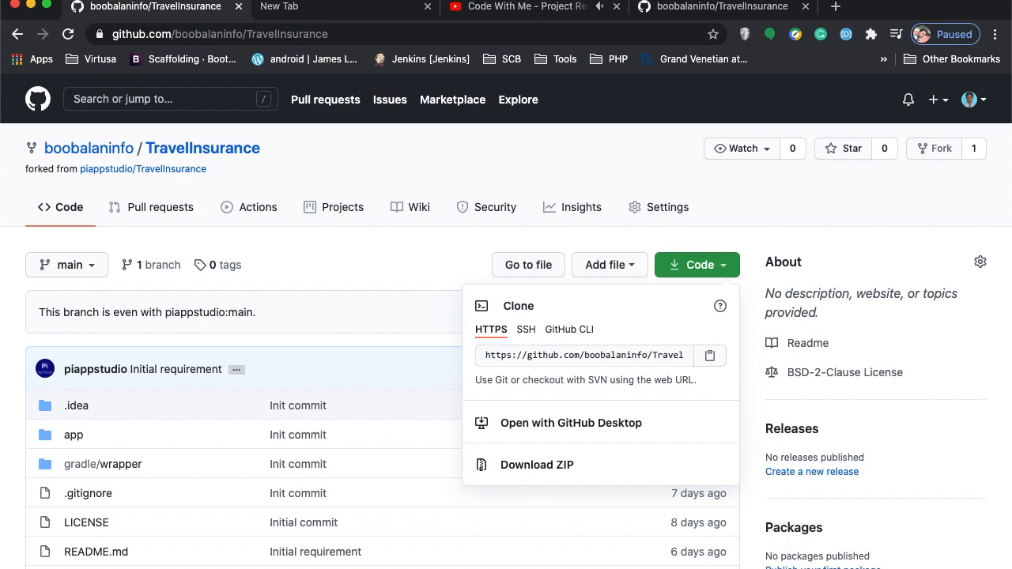
Go to desktop.github.com in a new tab and scroll to the macOS and Windows downloads.
{"action": "left_click", "coordinate": [835, 7]}
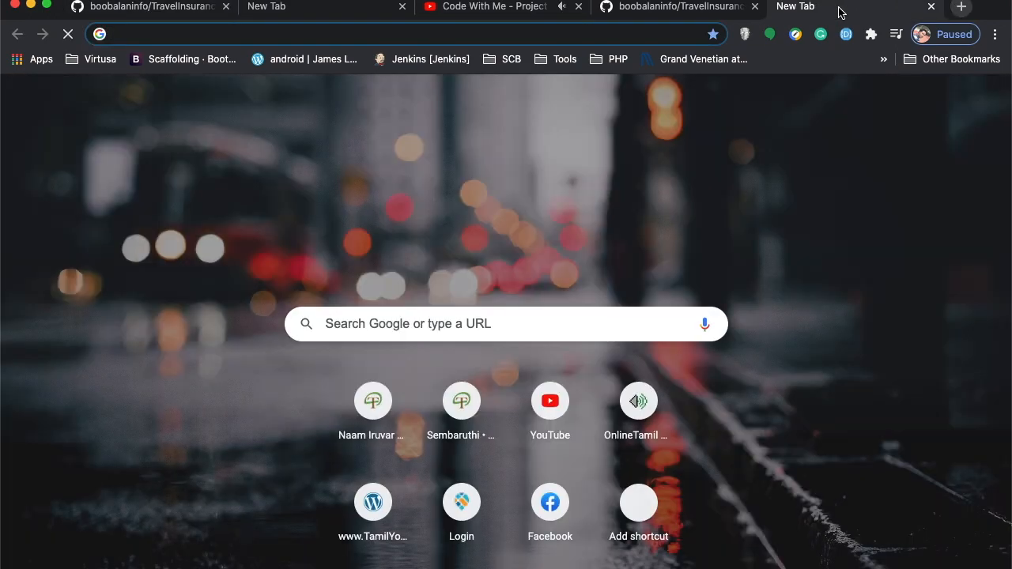
{"action": "type", "text": "gitj"}
{"action": "key", "text": "BackSpace"}
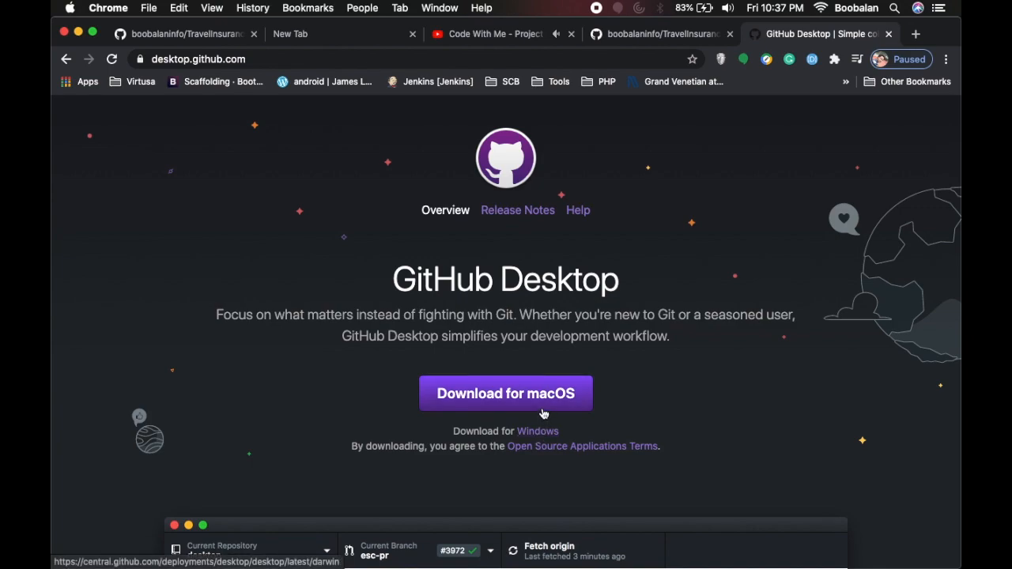
{"action": "scroll", "coordinate": [641, 406], "scroll_direction": "down", "scroll_amount": 1}
{"action": "scroll", "coordinate": [641, 406], "scroll_direction": "down", "scroll_amount": 5}
Launch GitHub Desktop and start the GitHub.com sign-in from Preferences > Accounts, continuing in the browser.
{"action": "mouse_move", "coordinate": [723, 560]}
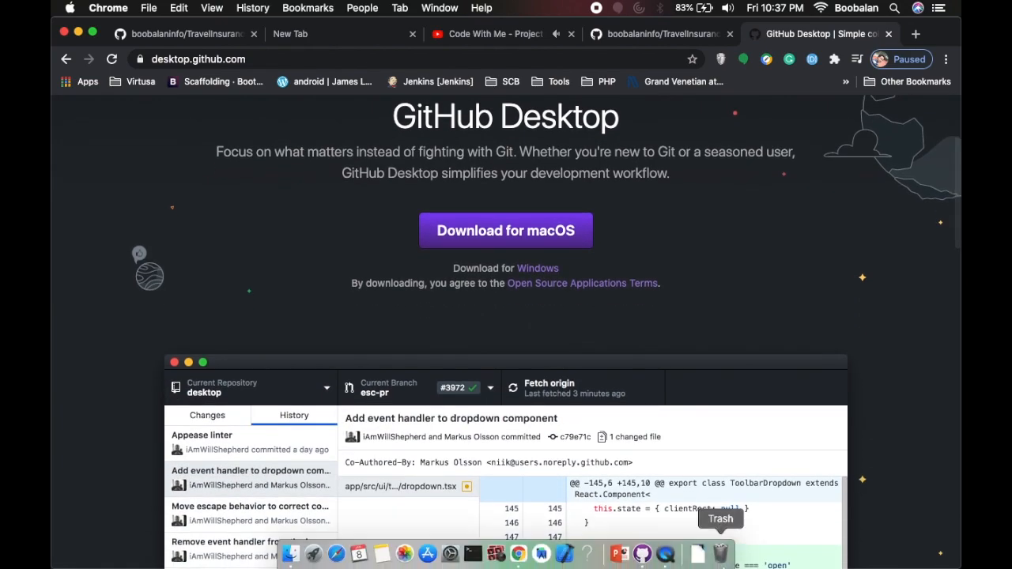
{"action": "left_click", "coordinate": [644, 555]}
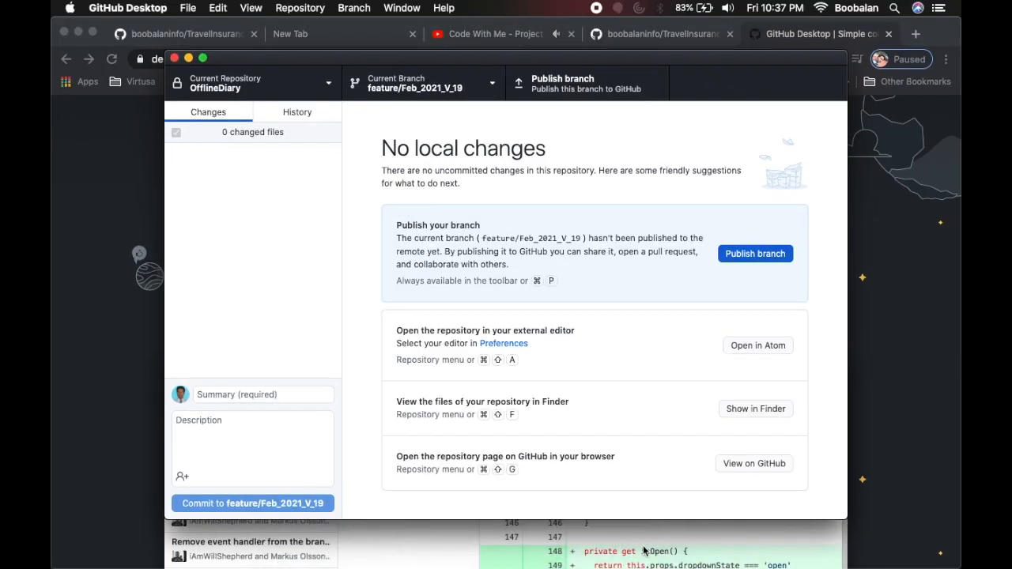
{"action": "left_click", "coordinate": [120, 7]}
{"action": "left_click", "coordinate": [128, 46]}
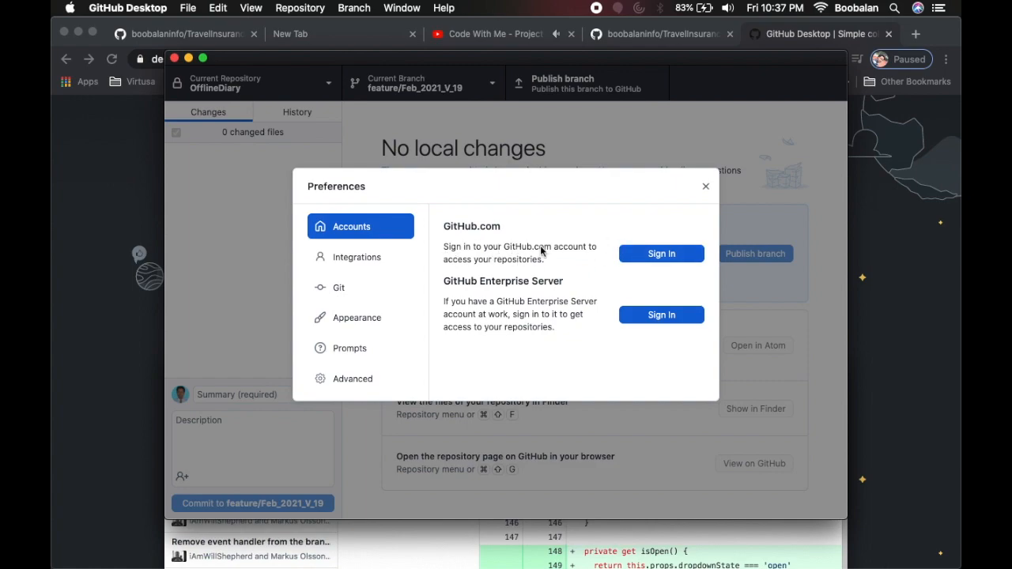
{"action": "left_click", "coordinate": [674, 255]}
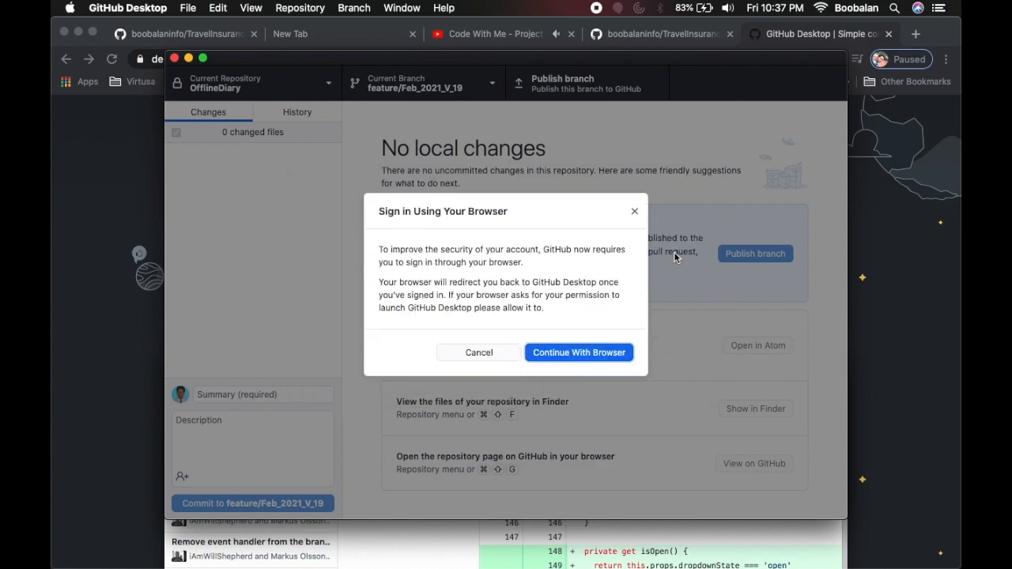
{"action": "left_click", "coordinate": [586, 356]}
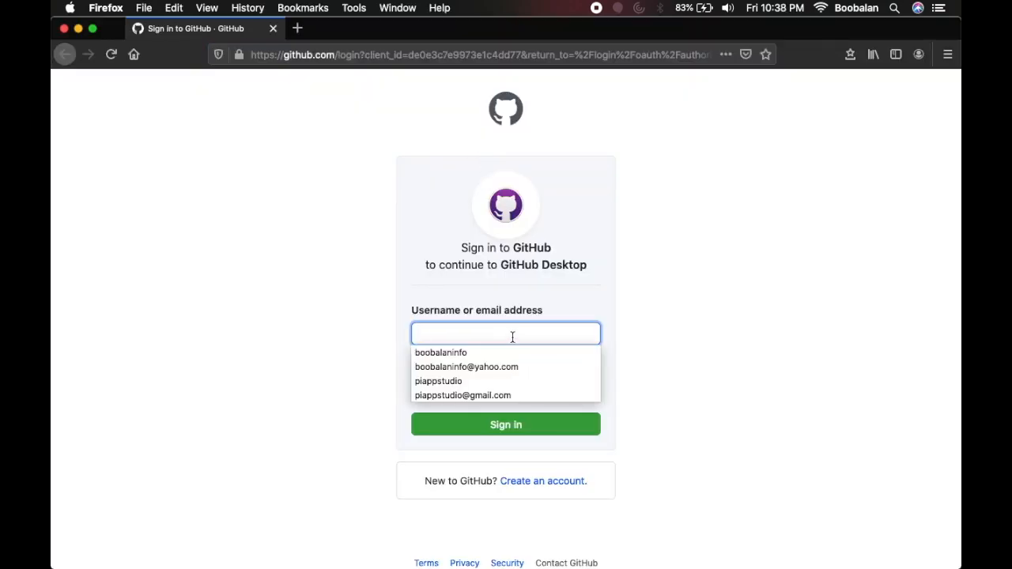
Sign in to GitHub in Firefox and authorize GitHub Desktop, opening the link in the app.
{"action": "left_click", "coordinate": [484, 350]}
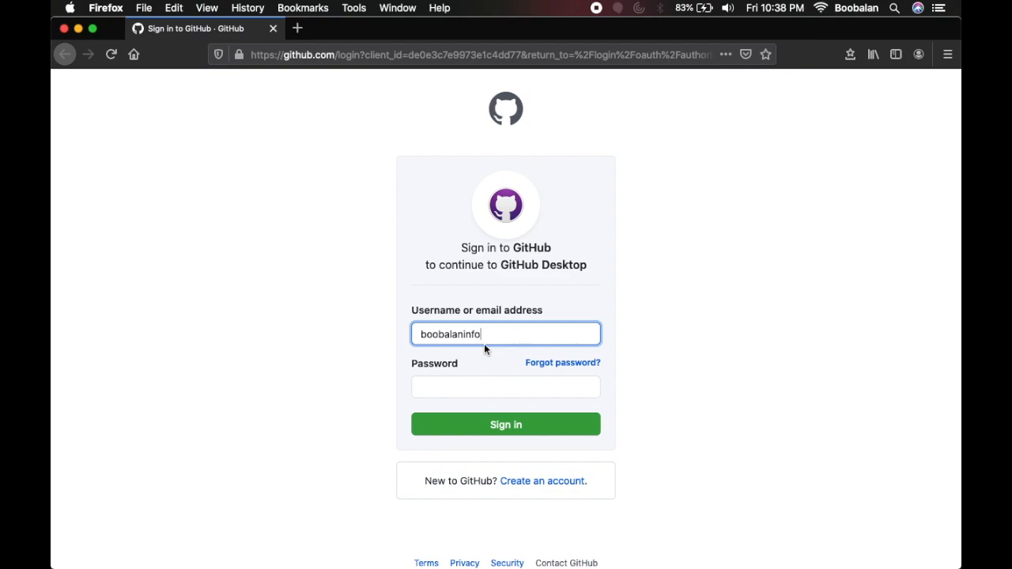
{"action": "key", "text": "super+a"}
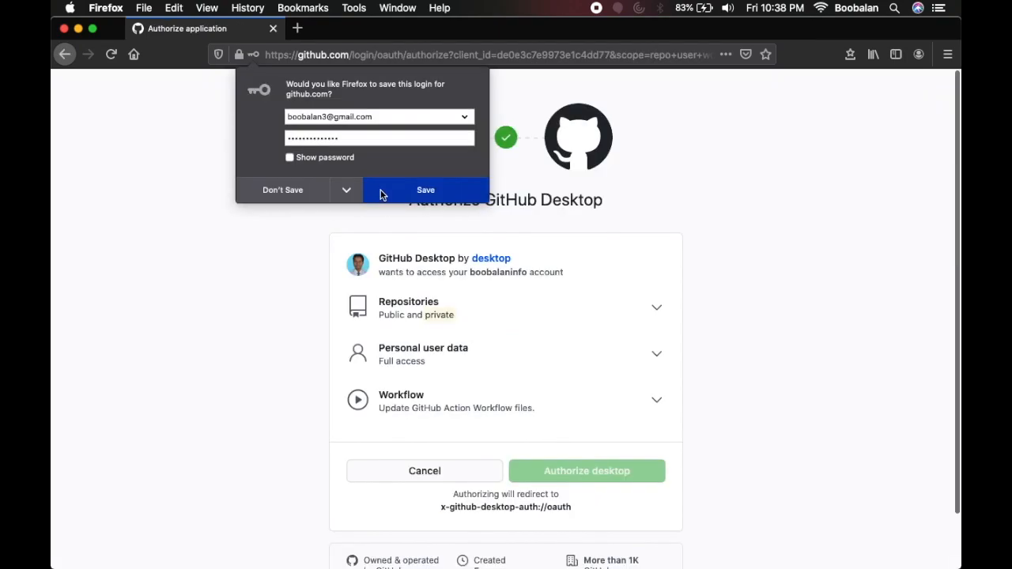
{"action": "left_click", "coordinate": [382, 193]}
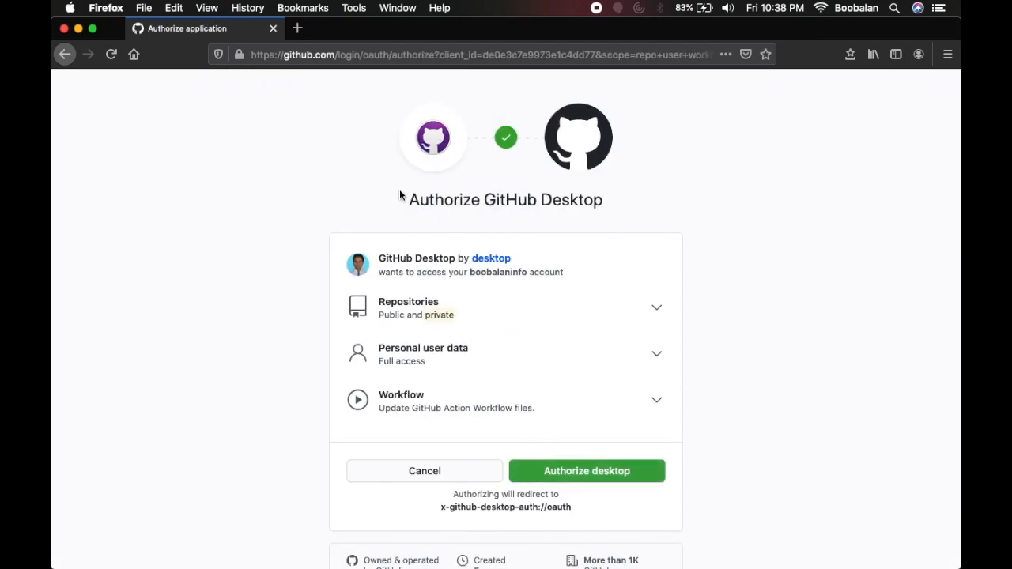
{"action": "left_click", "coordinate": [607, 474]}
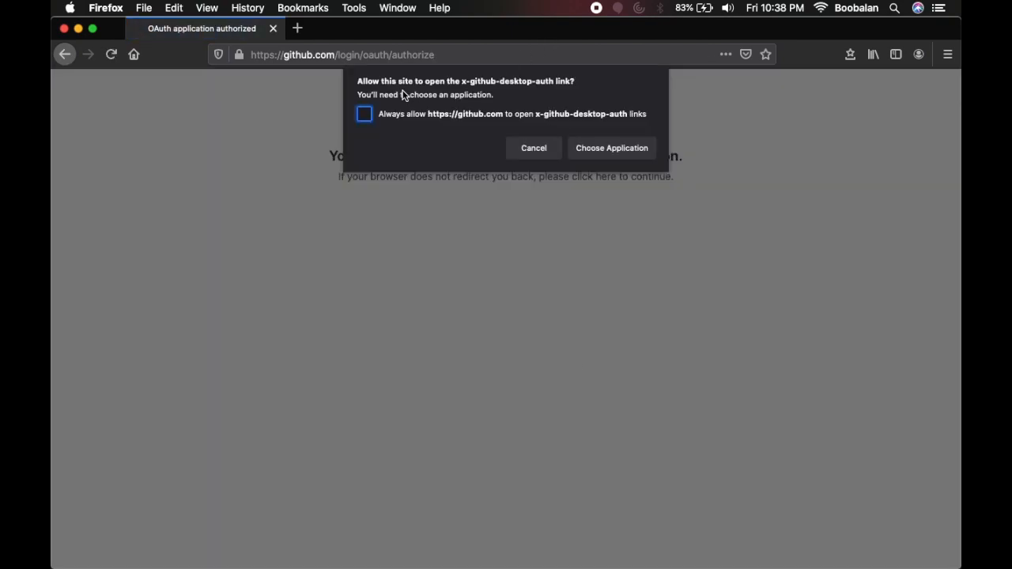
{"action": "left_click", "coordinate": [613, 148]}
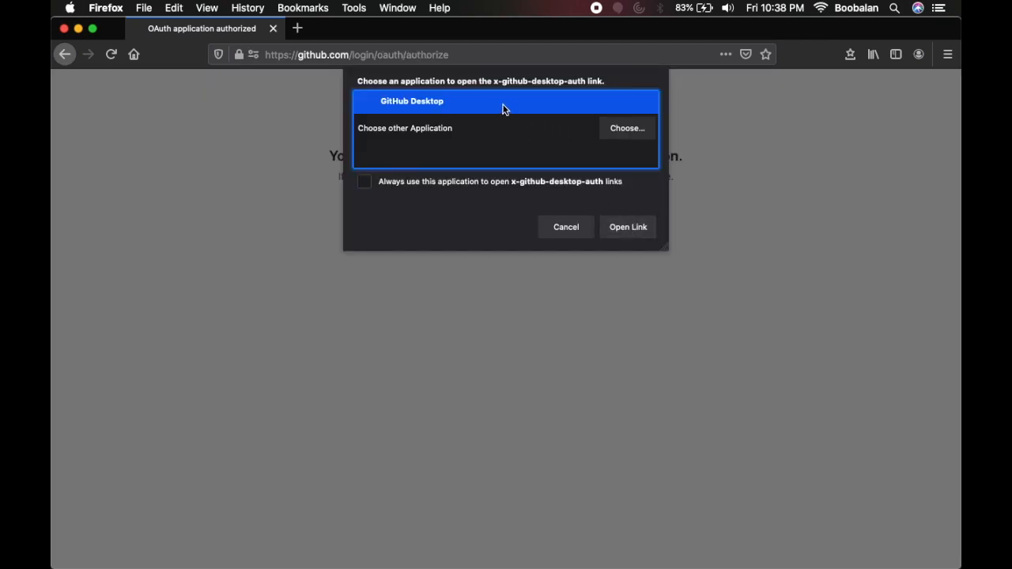
{"action": "left_click", "coordinate": [630, 228]}
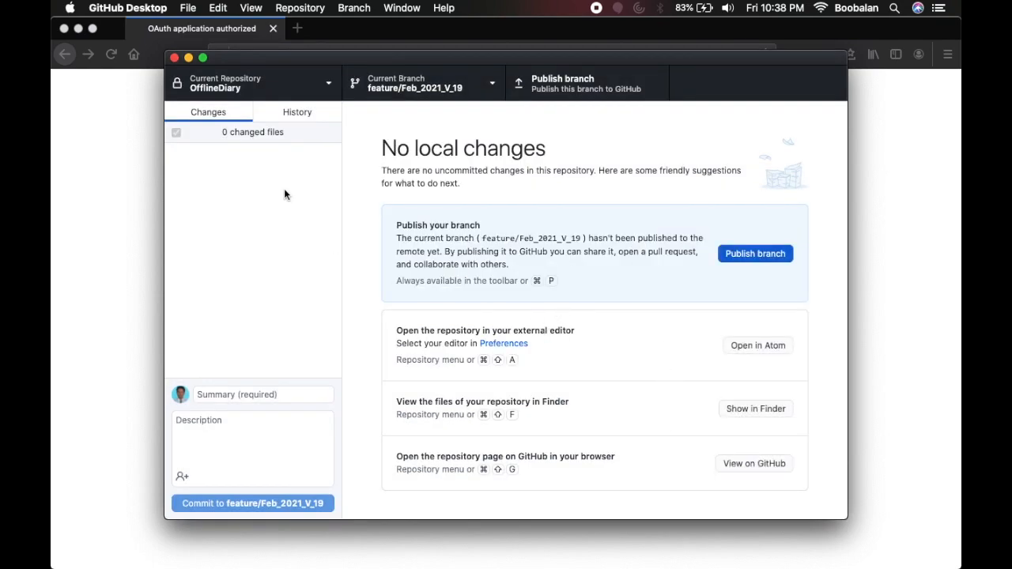
Confirm the GitHub.com account is listed in GitHub Desktop's Accounts preferences.
{"action": "left_click", "coordinate": [118, 7]}
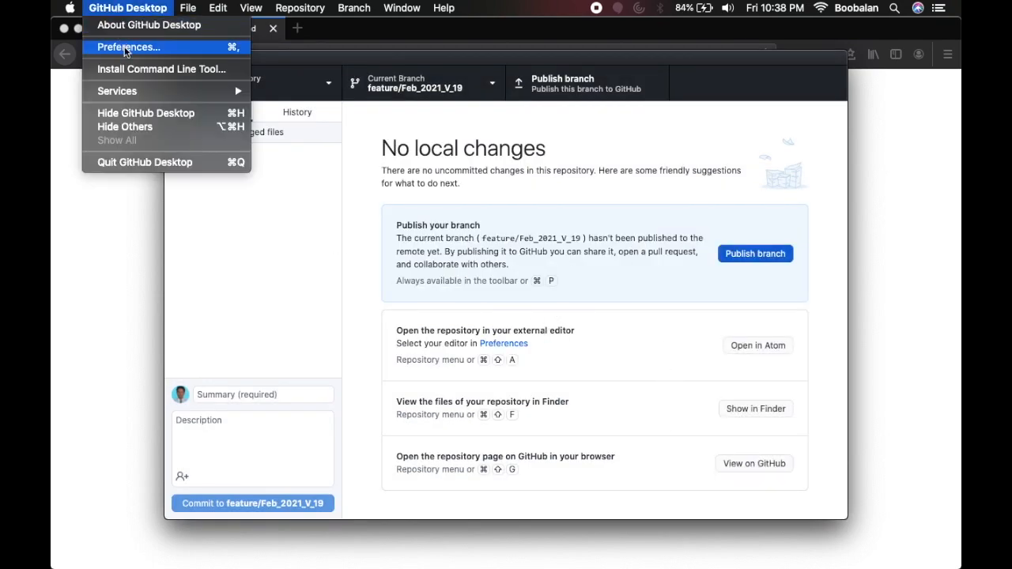
{"action": "left_click", "coordinate": [127, 48]}
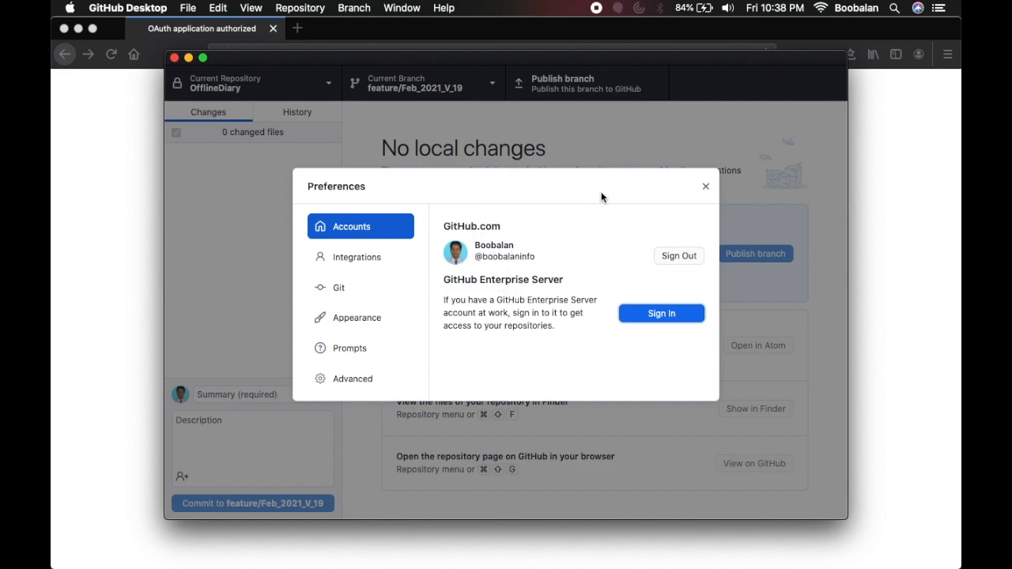
{"action": "left_click", "coordinate": [706, 187]}
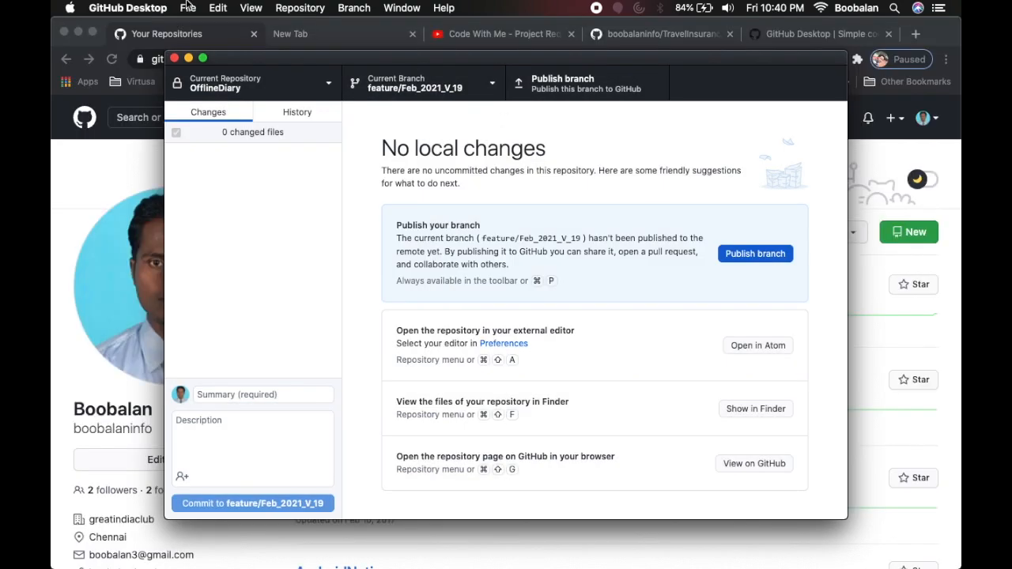
Start cloning TravelInsurance, with a new GitHub folder in Documents as the local path.
{"action": "left_click", "coordinate": [187, 8]}
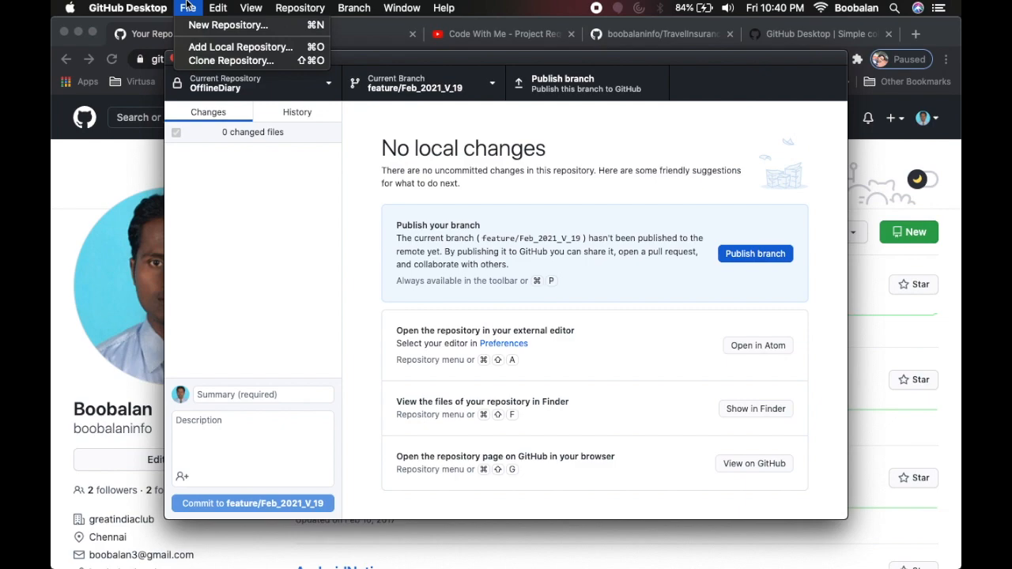
{"action": "left_click", "coordinate": [229, 61]}
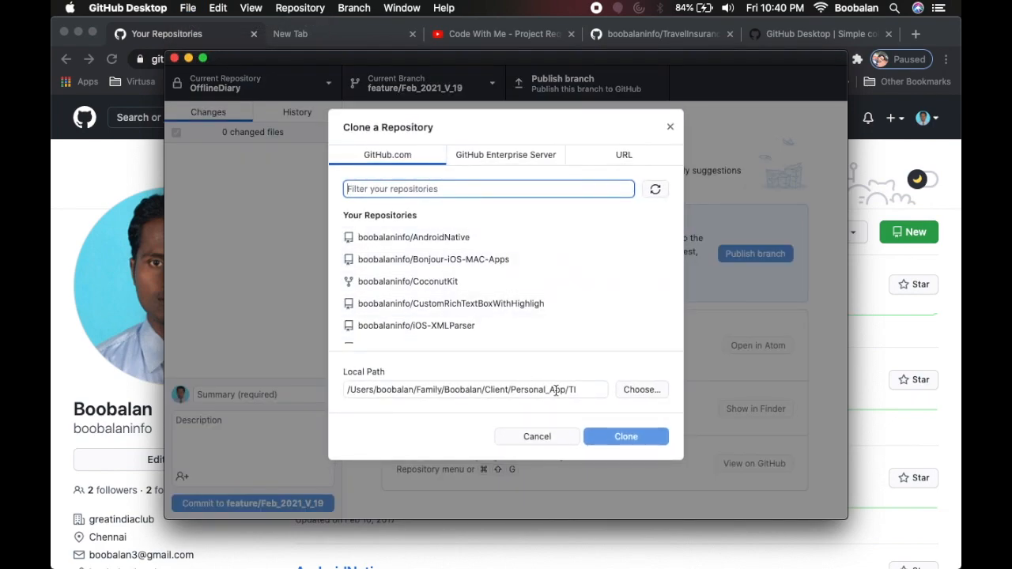
{"action": "left_click", "coordinate": [648, 389]}
{"action": "left_click", "coordinate": [267, 149]}
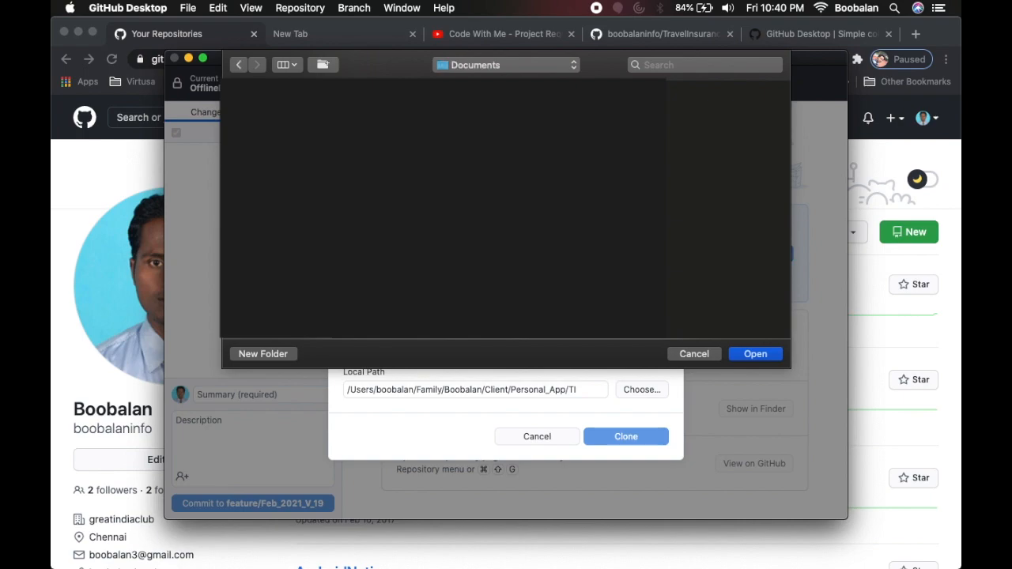
{"action": "left_click", "coordinate": [277, 355]}
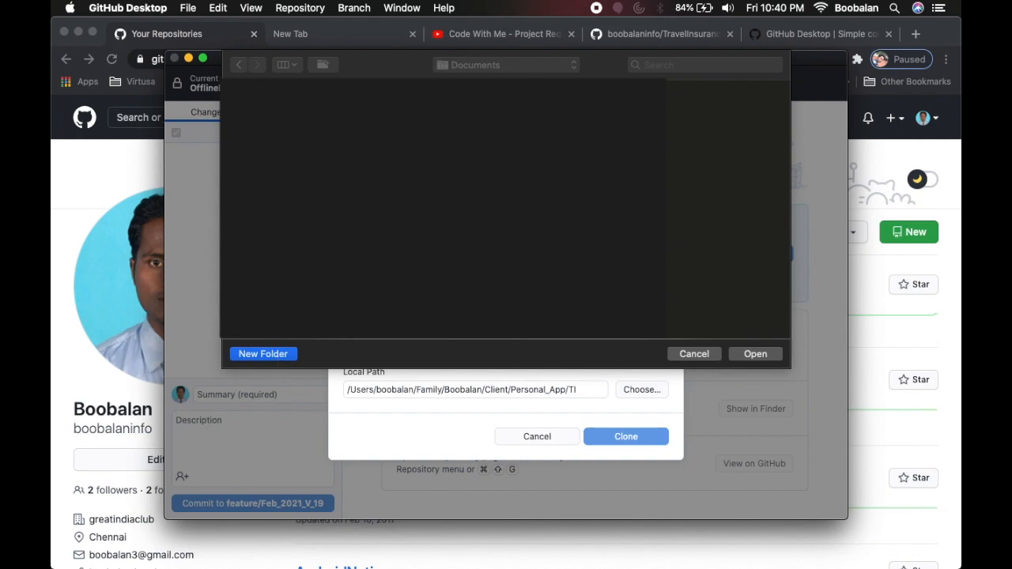
{"action": "key", "text": "Return"}
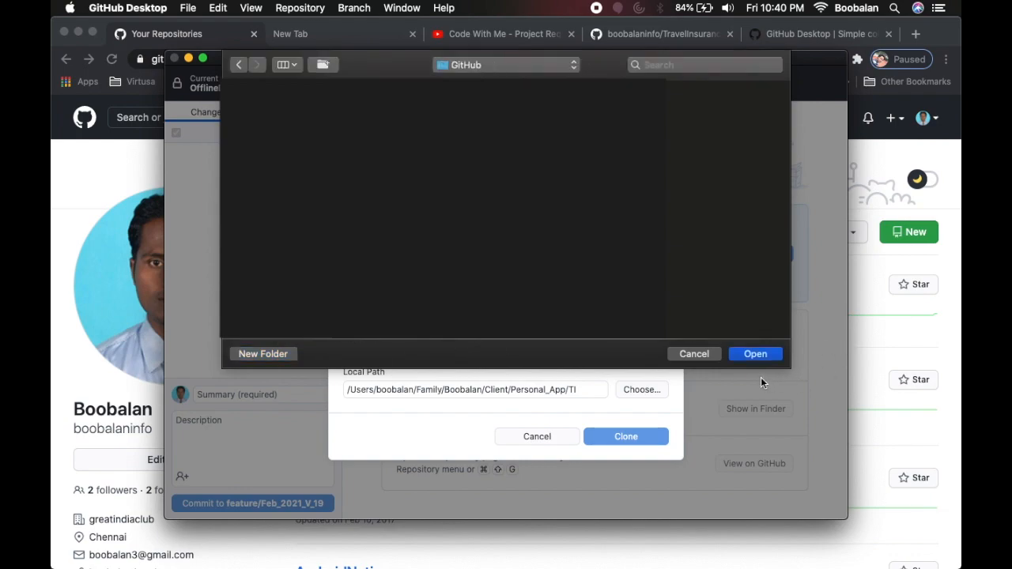
{"action": "left_click", "coordinate": [752, 353]}
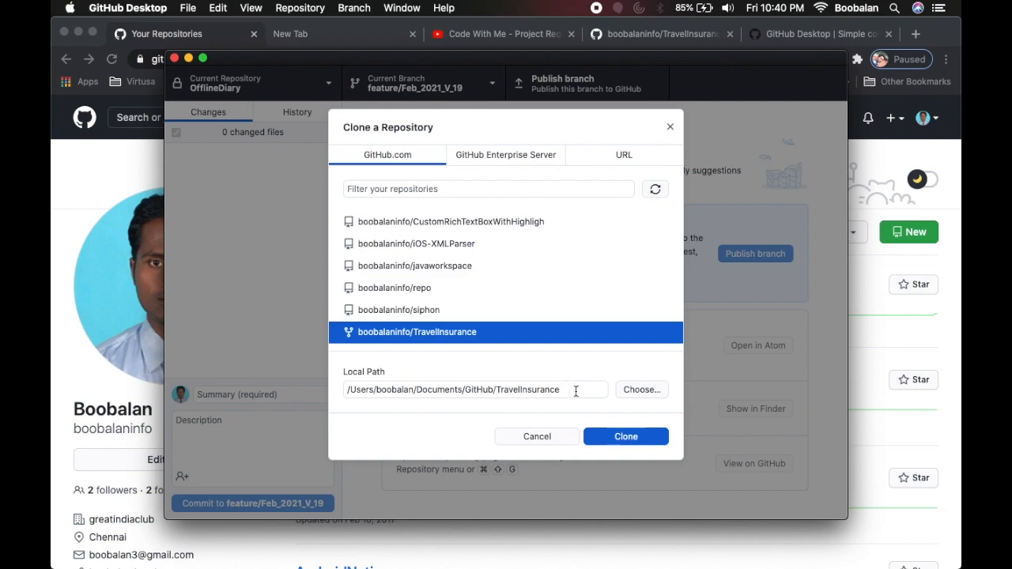
Clone the fork and set it to contribute to the parent piappstudio/TravelInsurance project.
{"action": "left_click", "coordinate": [619, 437]}
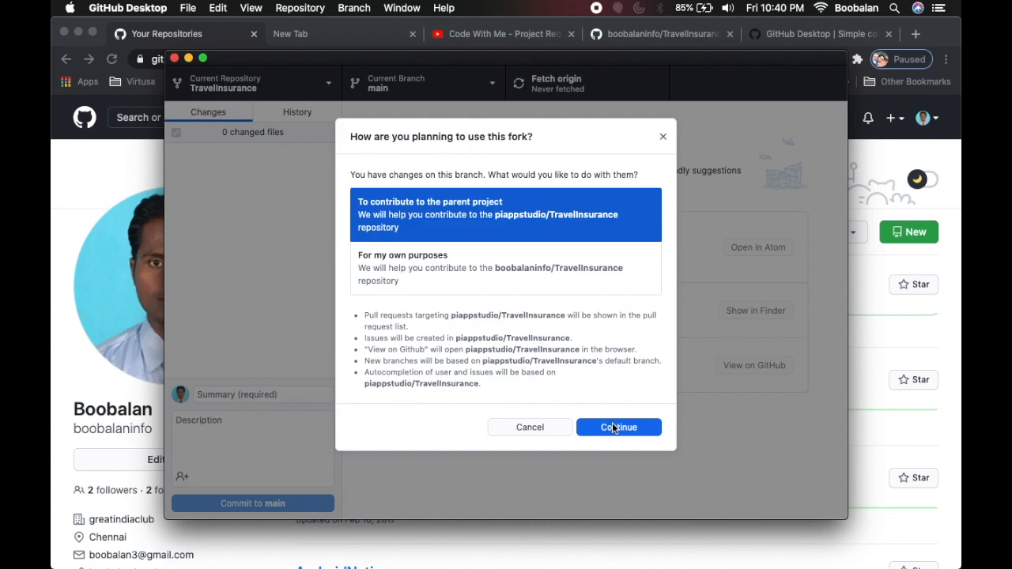
{"action": "left_click", "coordinate": [612, 427]}
{"action": "key", "text": "super+Tab"}
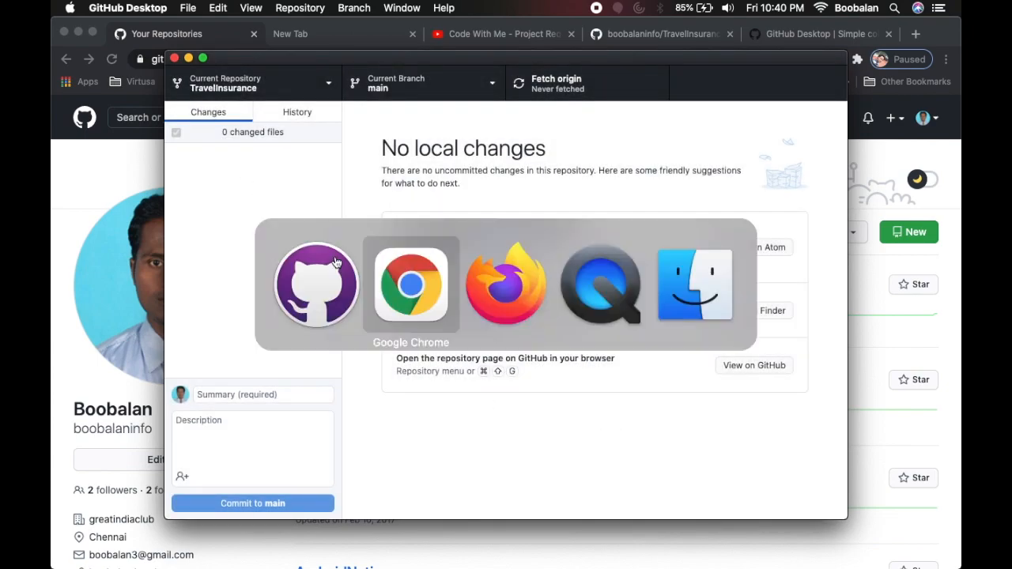
Select README.md in the cloned TravelInsurance folder and open it with TextEdit.
{"action": "key", "text": "super+Tab"}
{"action": "key", "text": "super+Tab"}
{"action": "key", "text": "super+Tab"}
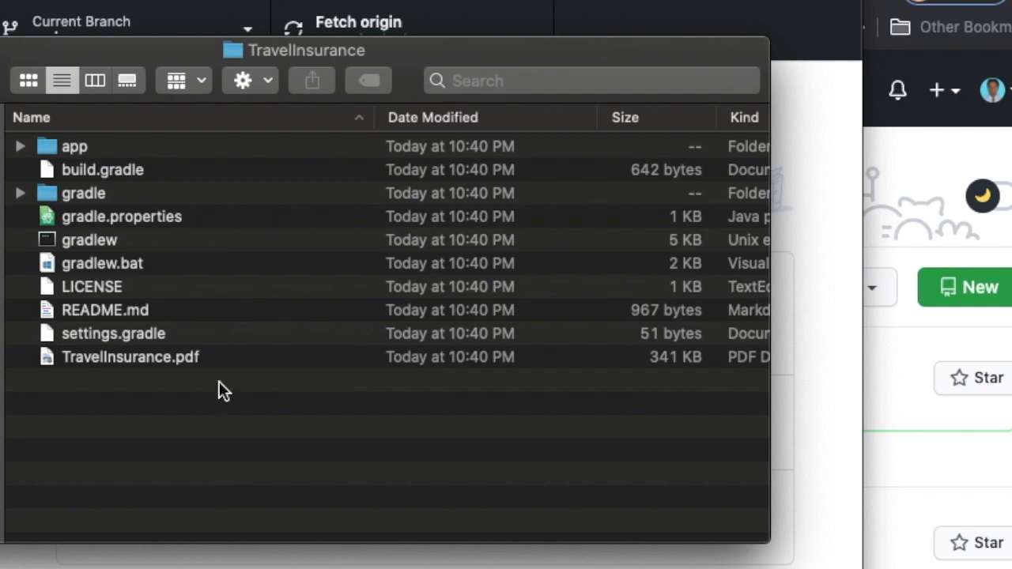
{"action": "left_click", "coordinate": [103, 310]}
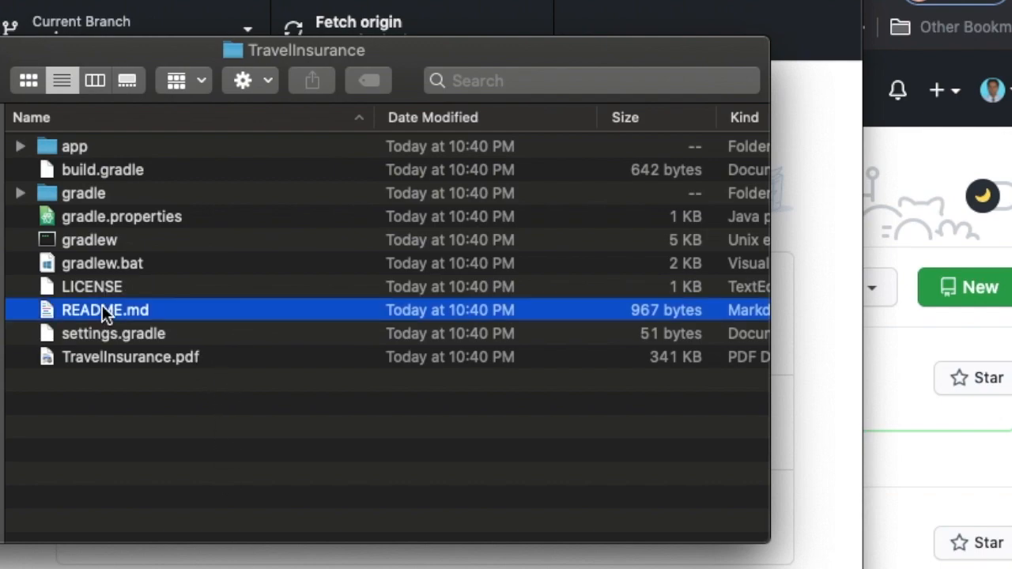
{"action": "right_click", "coordinate": [103, 307]}
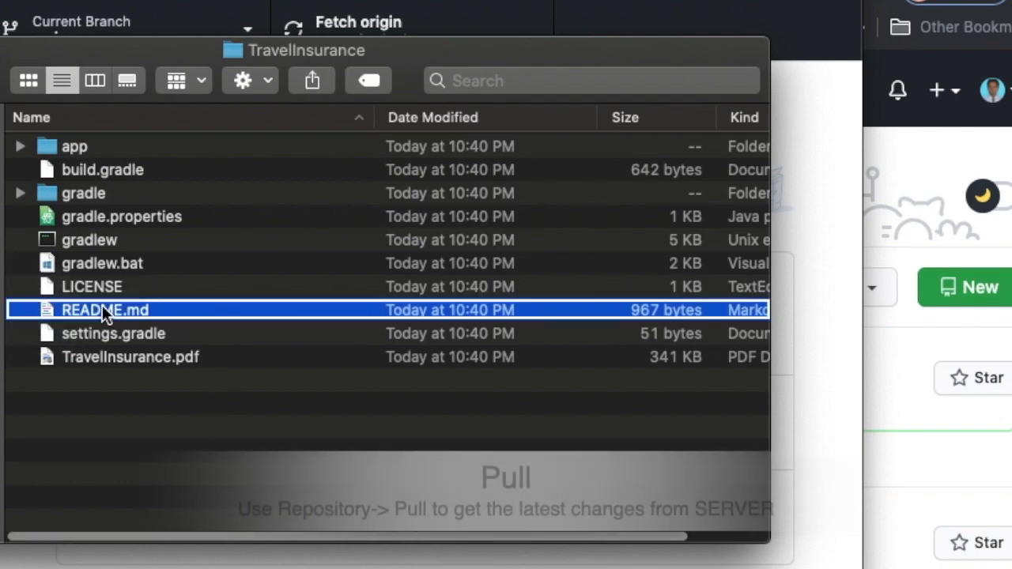
{"action": "left_click", "coordinate": [136, 313]}
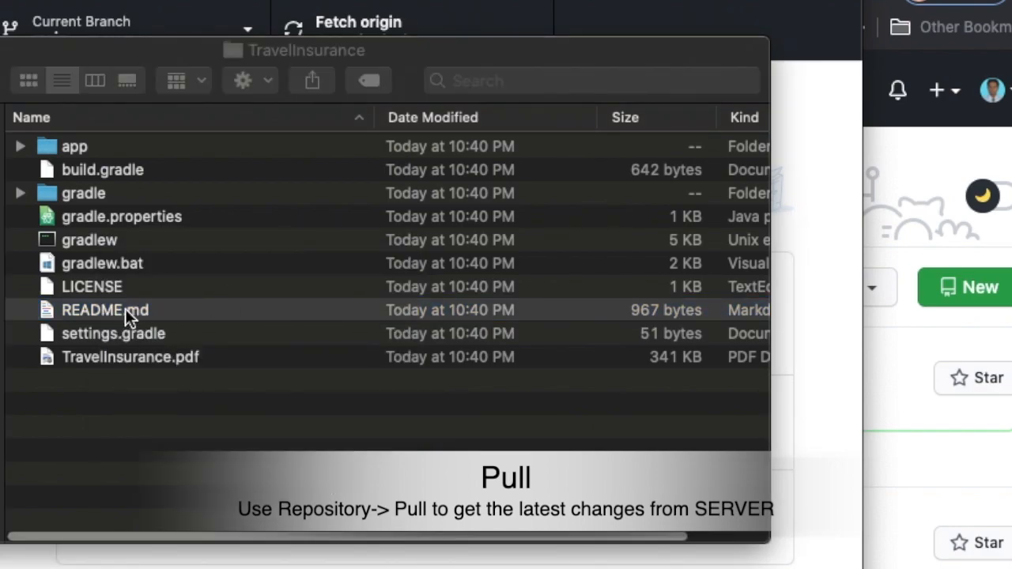
{"action": "right_click", "coordinate": [125, 308]}
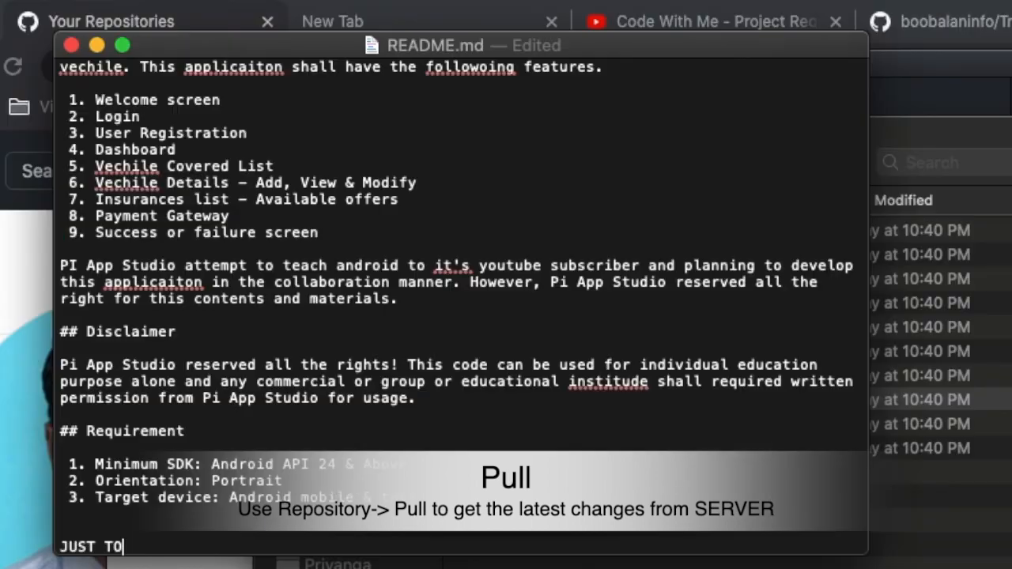
Complete the closing line as 'JUST TO TEST' in README.md and save the file.
{"action": "type", "text": "TEST"}
{"action": "left_click", "coordinate": [674, 448]}
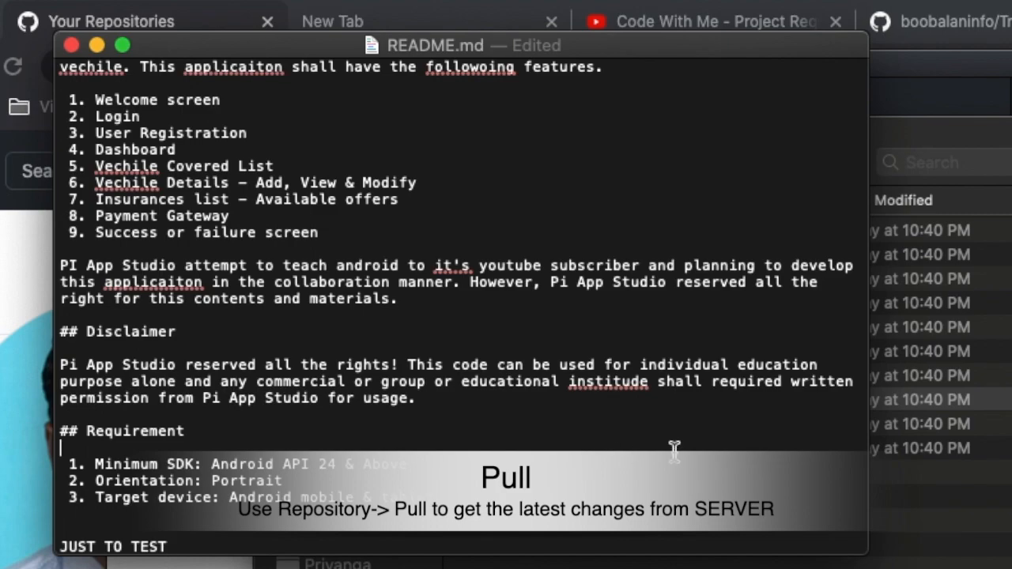
{"action": "key", "text": "super+s"}
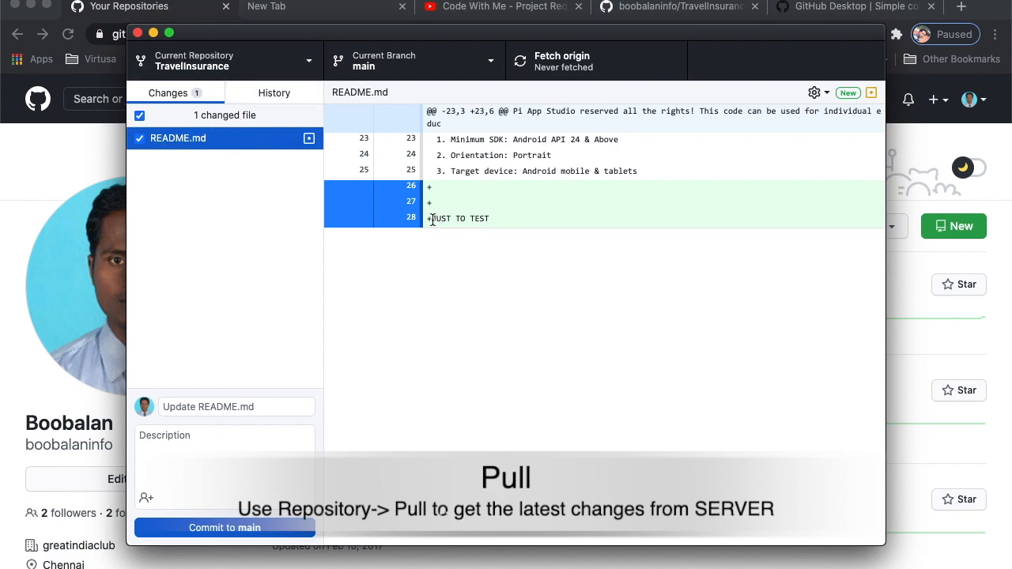
Review the added JUST TO TEST lines in the diff, keeping lines 26–28 included.
{"action": "left_click_drag", "start_coordinate": [432, 218], "coordinate": [495, 217]}
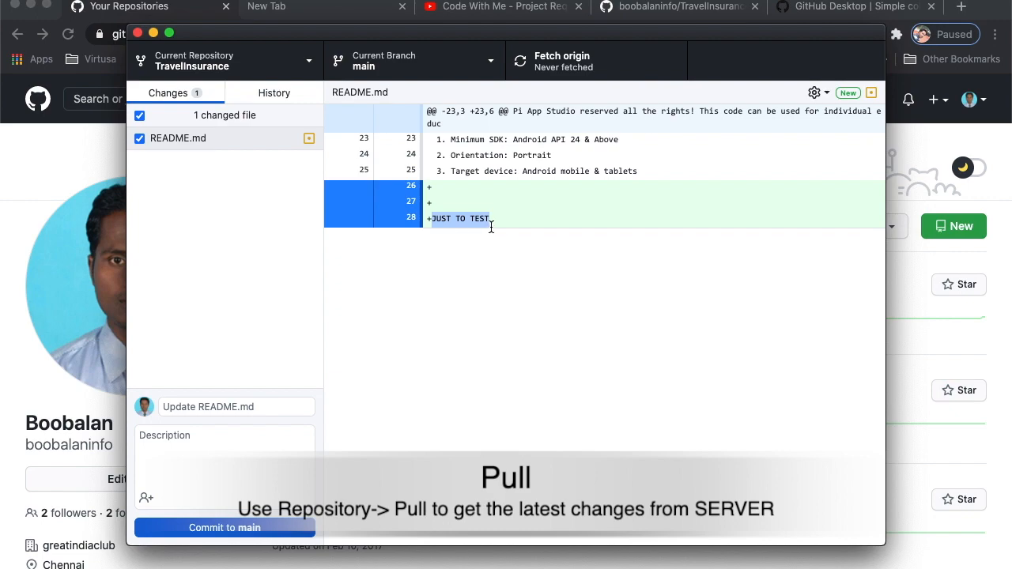
{"action": "left_click", "coordinate": [231, 406]}
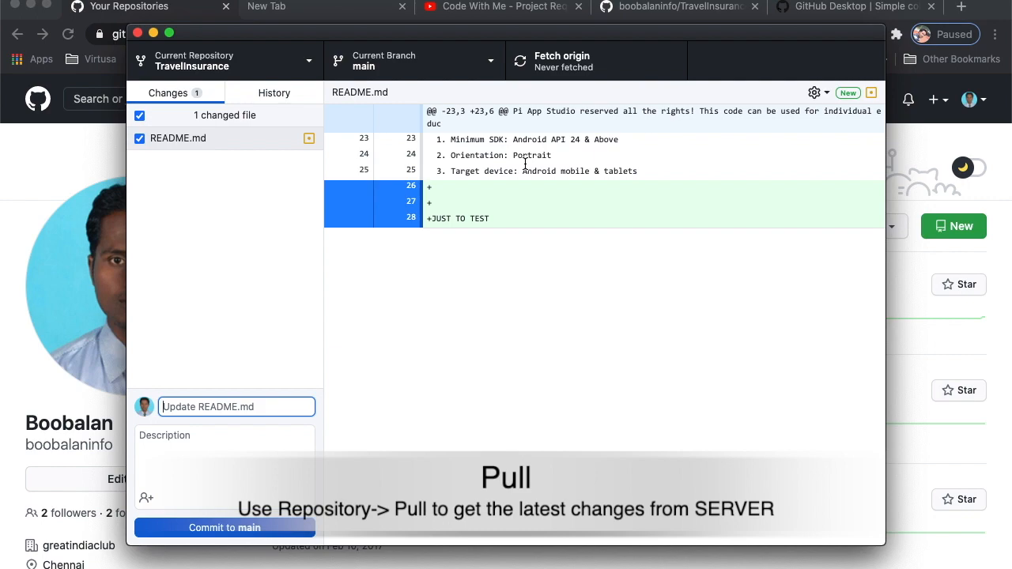
{"action": "left_click", "coordinate": [430, 188]}
{"action": "left_click", "coordinate": [484, 219]}
{"action": "left_click", "coordinate": [224, 444]}
Commit to main with summary 'Just added test for testing' and a short testing description.
{"action": "left_click", "coordinate": [224, 404]}
{"action": "type", "text": "Just added test for testing"}
{"action": "left_click", "coordinate": [509, 182]}
{"action": "left_click", "coordinate": [246, 453]}
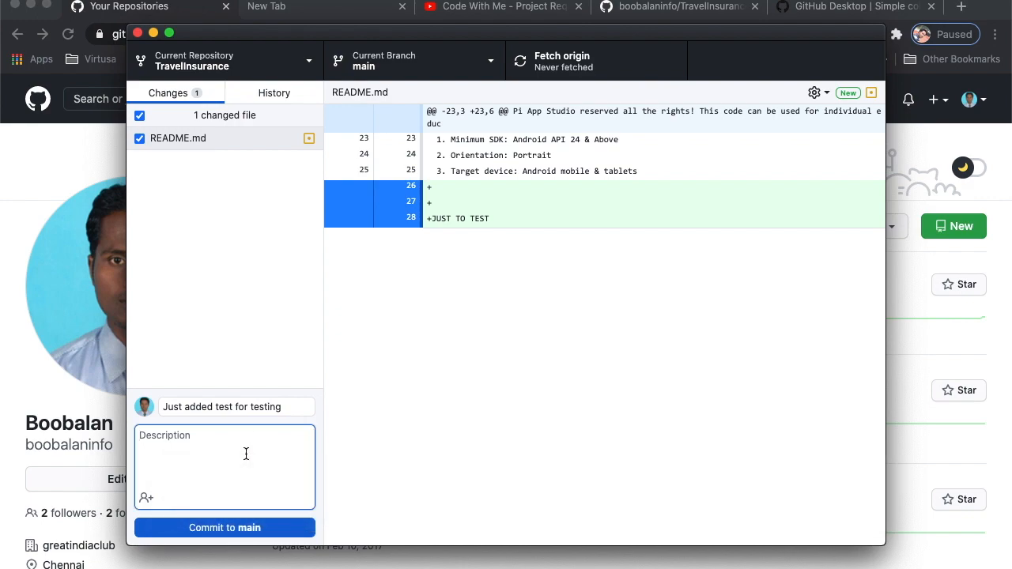
{"action": "type", "text": "Just added for testing to understand the github desktop"}
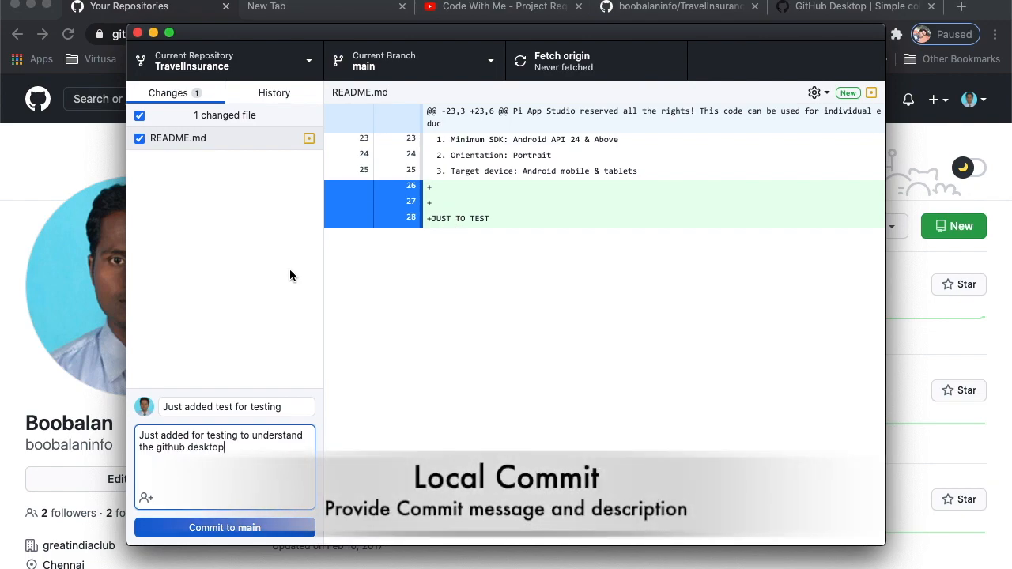
{"action": "left_click", "coordinate": [250, 529]}
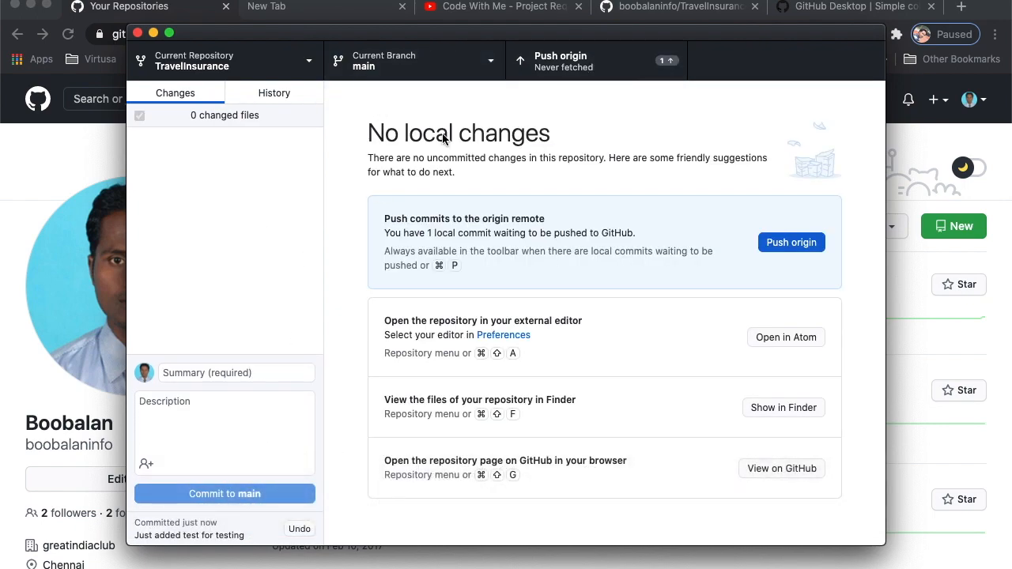
Review the 'Just added test for testing' commit's README diff in History, then return to the browser.
{"action": "left_click", "coordinate": [285, 95]}
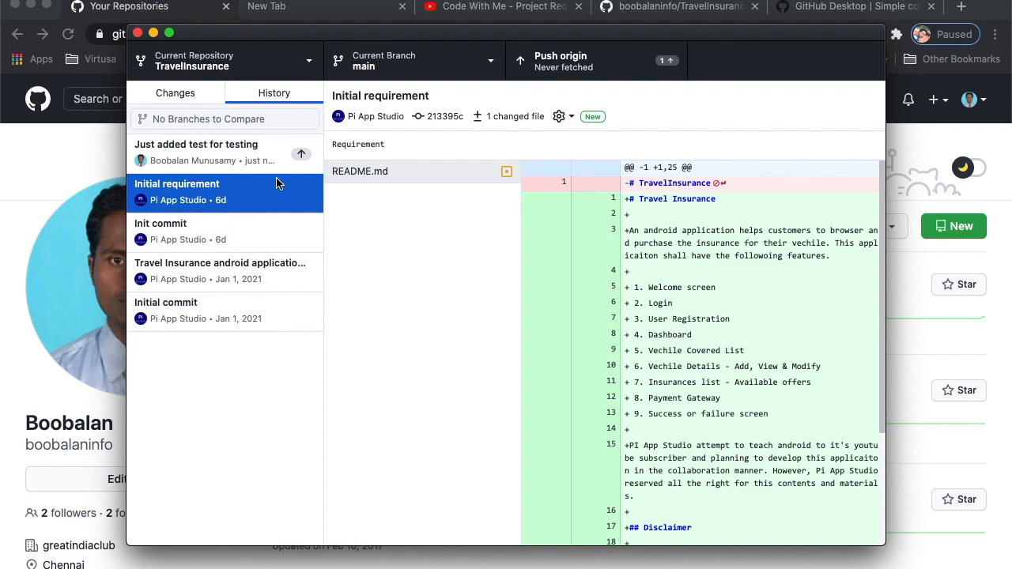
{"action": "left_click", "coordinate": [253, 160]}
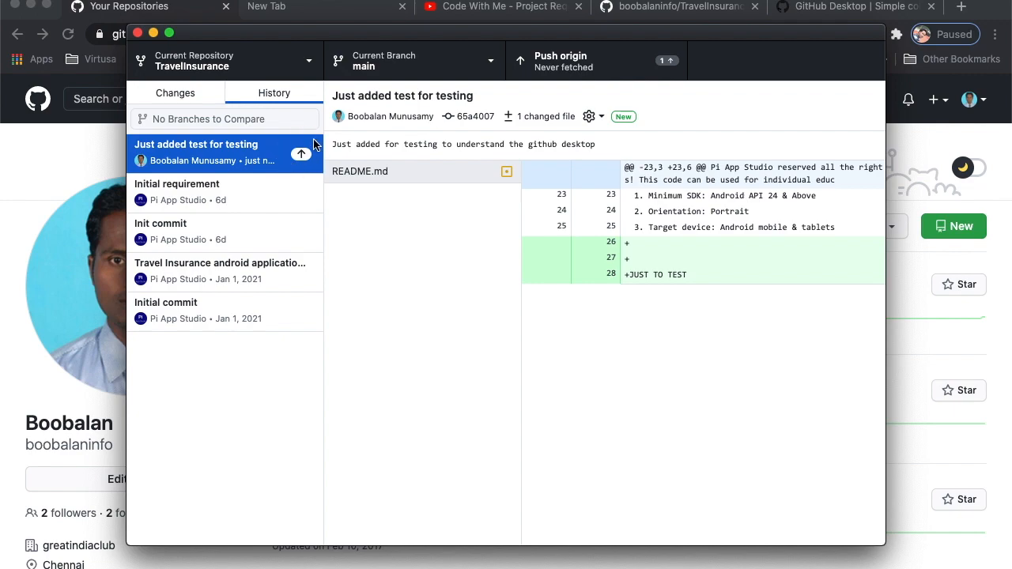
{"action": "left_click", "coordinate": [62, 155]}
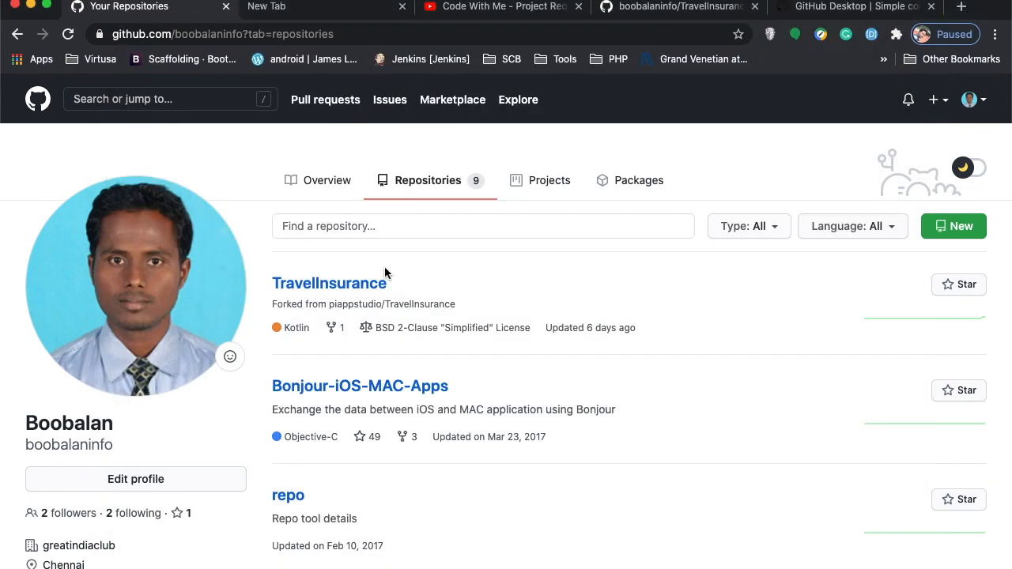
Open the TravelInsurance fork's README.md on GitHub and scroll down to the Requirement list.
{"action": "left_click", "coordinate": [67, 35]}
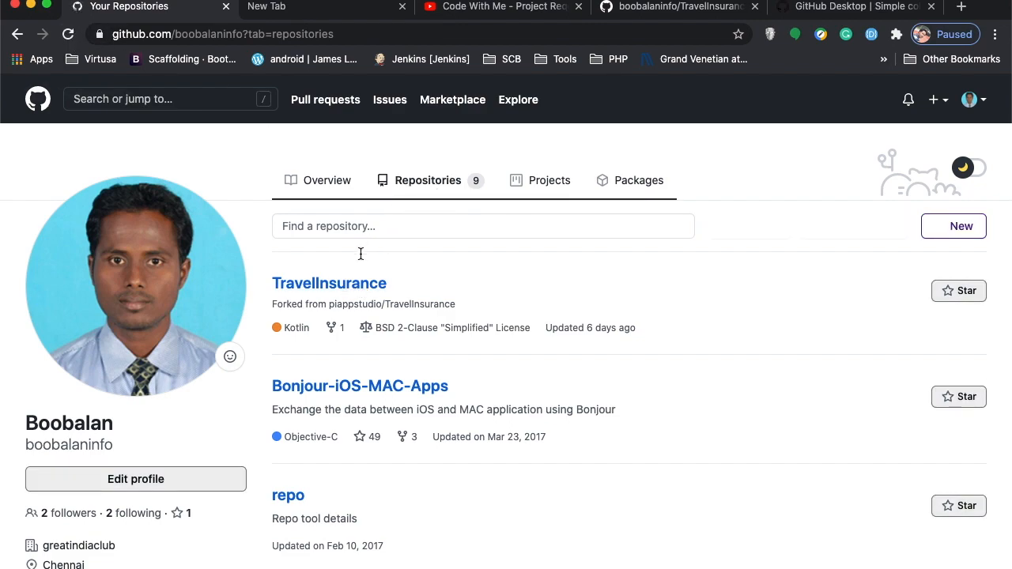
{"action": "left_click", "coordinate": [339, 285]}
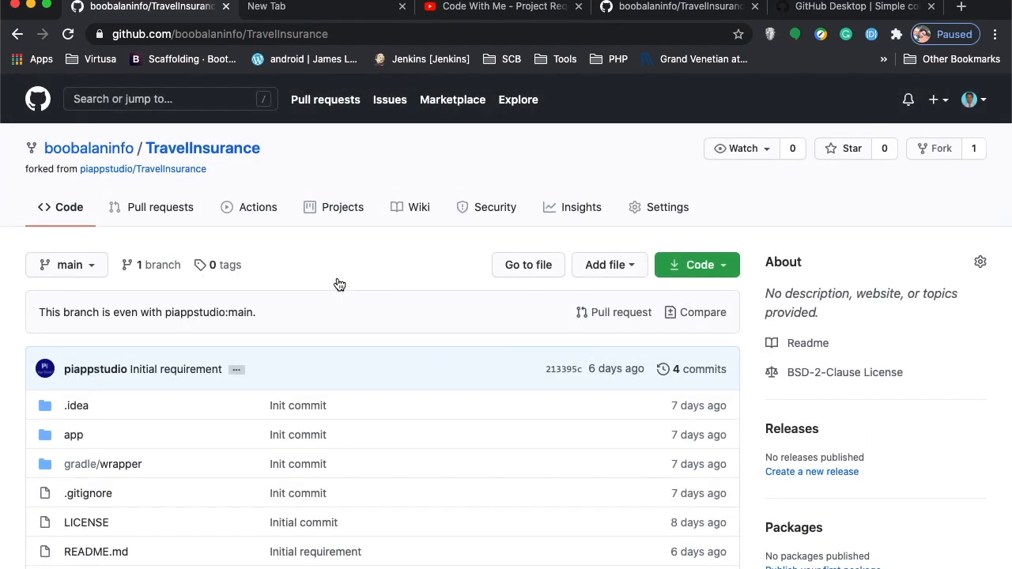
{"action": "scroll", "coordinate": [339, 284], "scroll_direction": "down", "scroll_amount": 5}
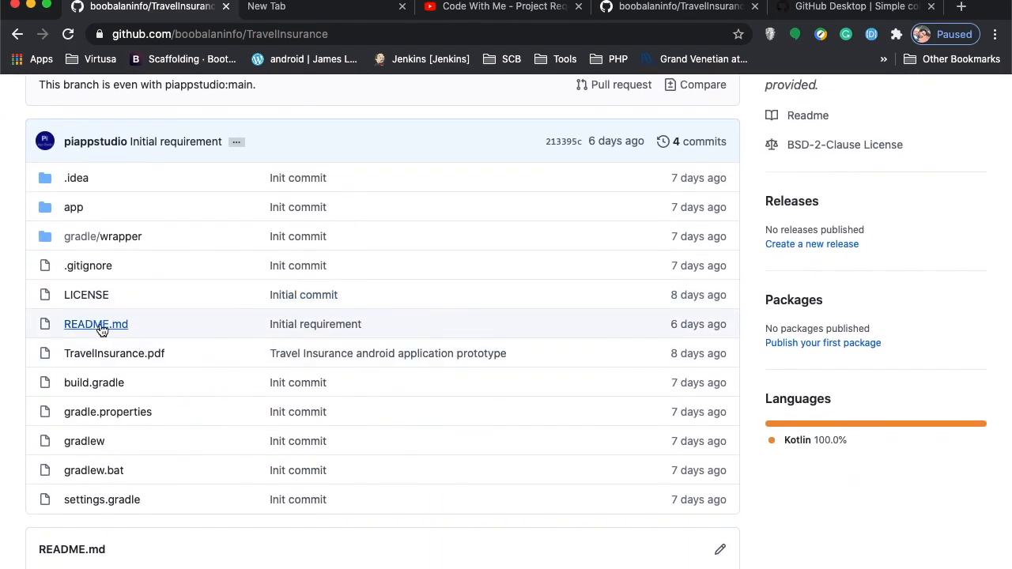
{"action": "left_click", "coordinate": [95, 325]}
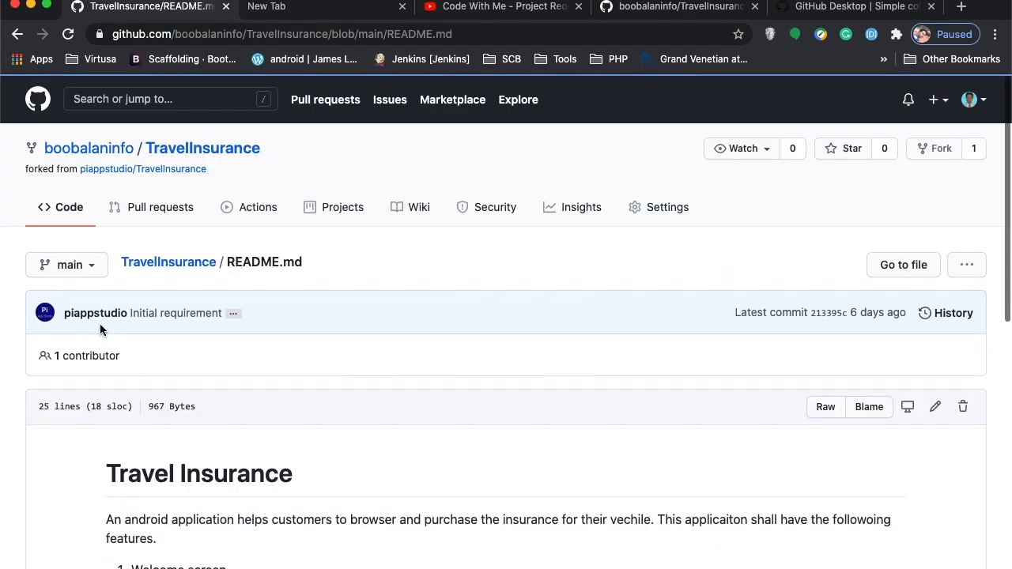
{"action": "scroll", "coordinate": [101, 329], "scroll_direction": "down", "scroll_amount": 5}
{"action": "scroll", "coordinate": [100, 330], "scroll_direction": "down", "scroll_amount": 5}
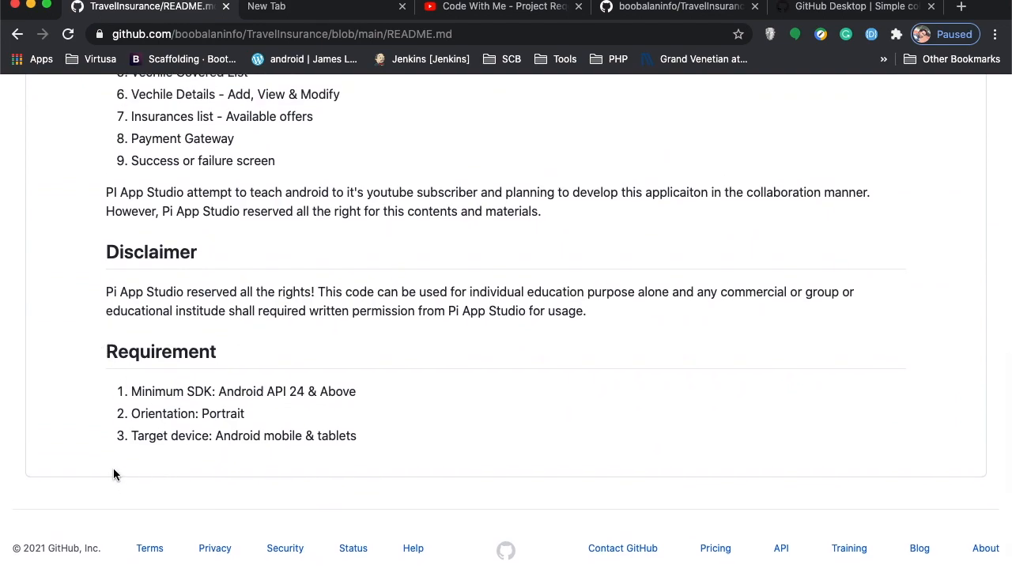
Reload the README, which still lacks JUST TO TEST, and return to GitHub Desktop.
{"action": "key", "text": "super+Tab"}
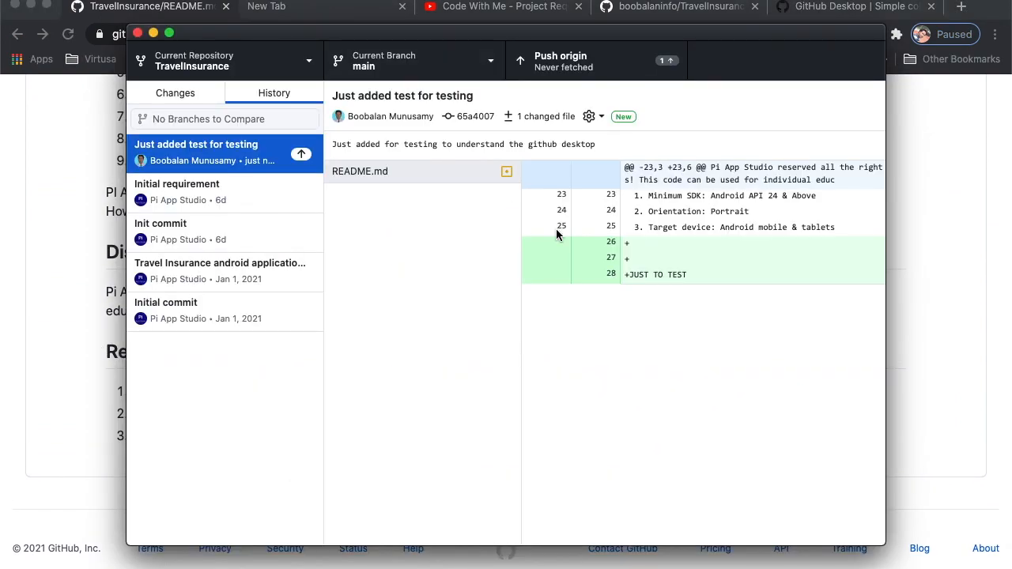
{"action": "key", "text": "super+Tab"}
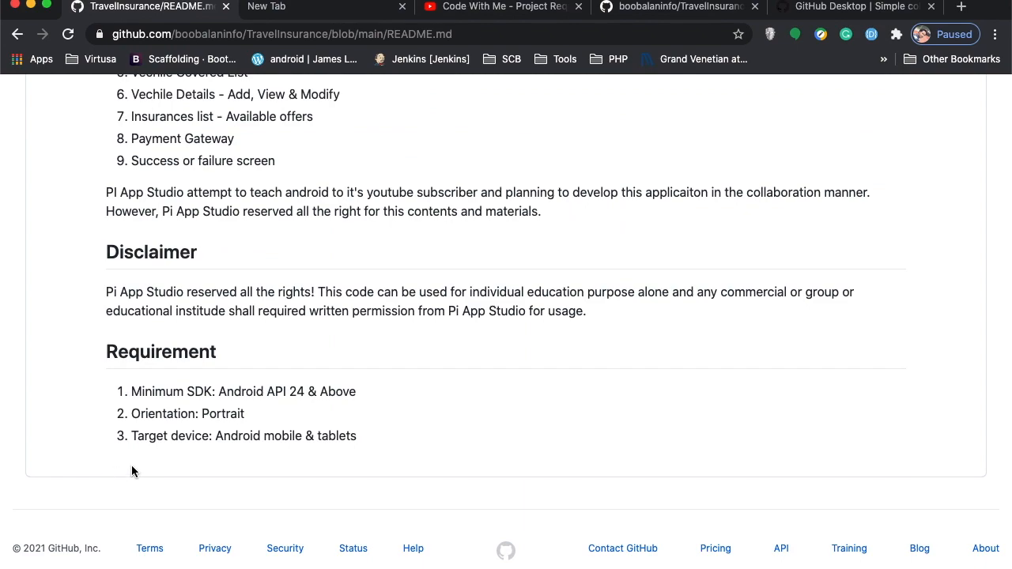
{"action": "left_click", "coordinate": [69, 36]}
{"action": "left_click_drag", "start_coordinate": [181, 37], "coordinate": [253, 36]}
{"action": "key", "text": "super+Tab"}
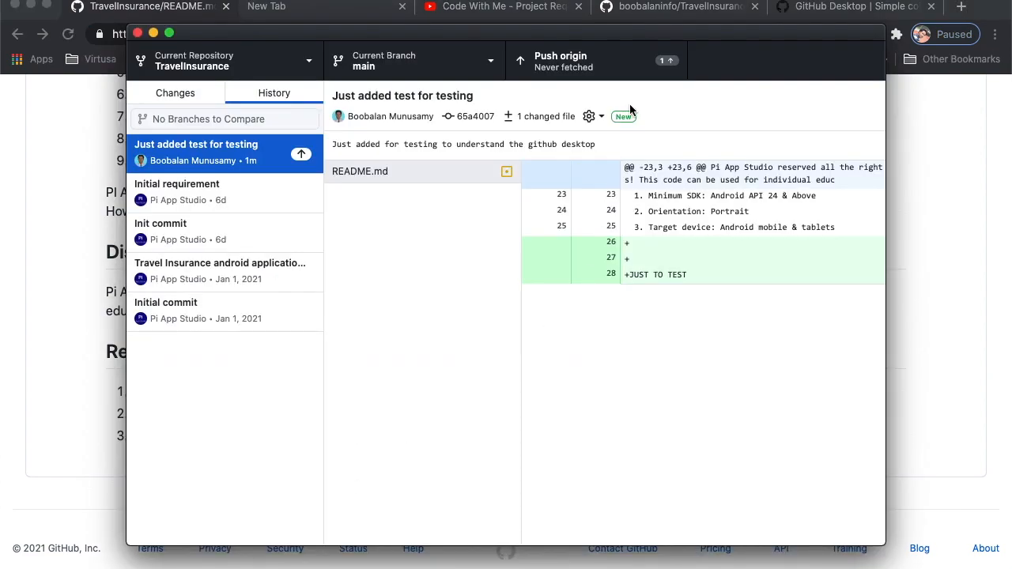
Push the 'Just added test for testing' commit to origin, then go back to the browser.
{"action": "left_click", "coordinate": [573, 70]}
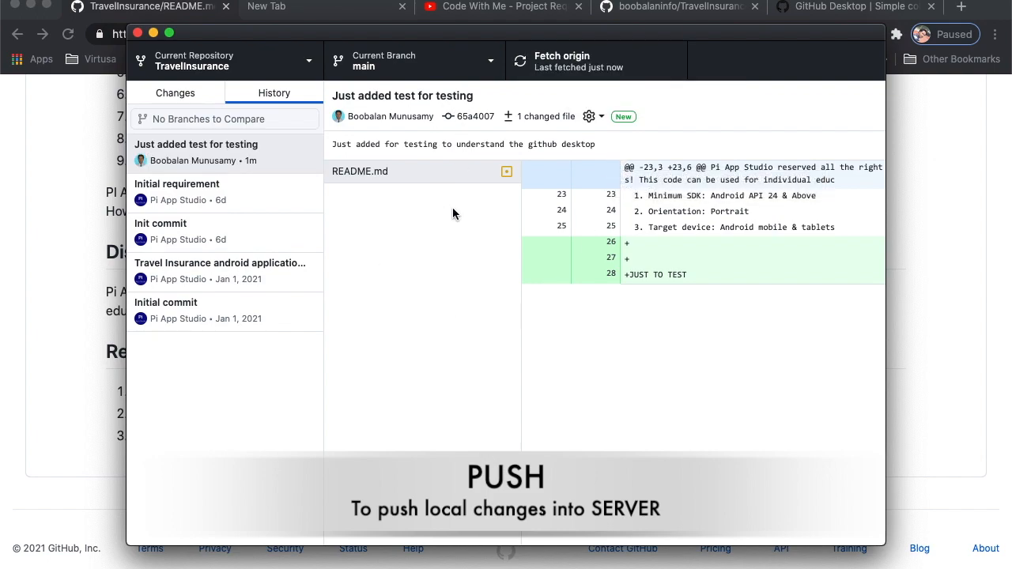
{"action": "left_click", "coordinate": [40, 193]}
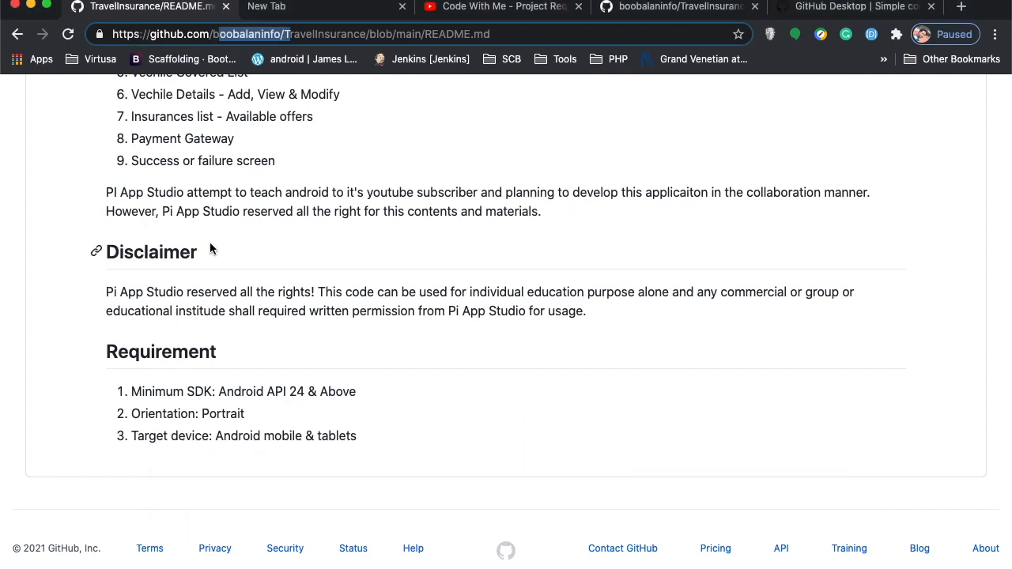
{"action": "key", "text": "super+Tab"}
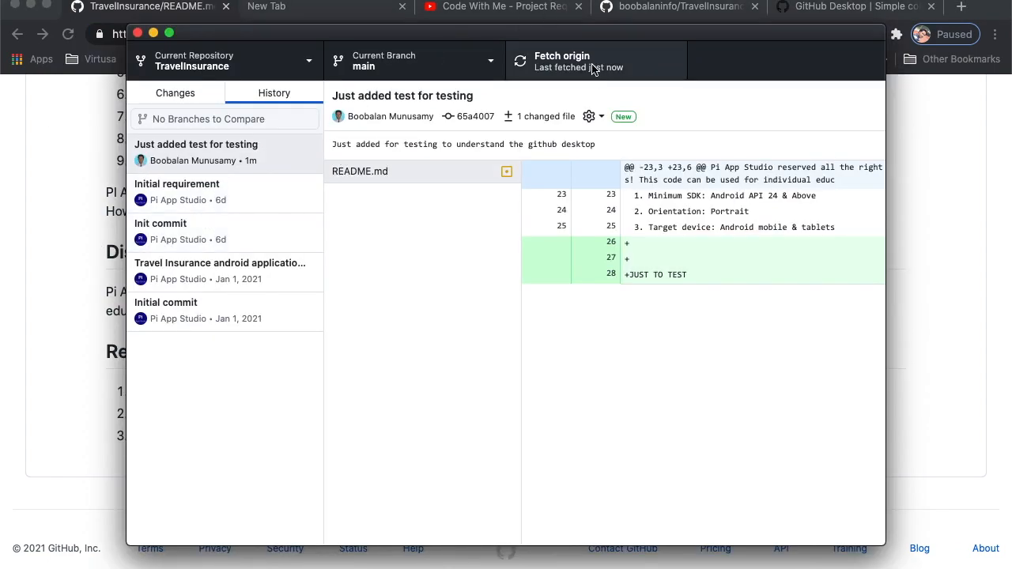
{"action": "key", "text": "super+Tab"}
{"action": "key", "text": "super+Tab"}
{"action": "key", "text": "super+Tab"}
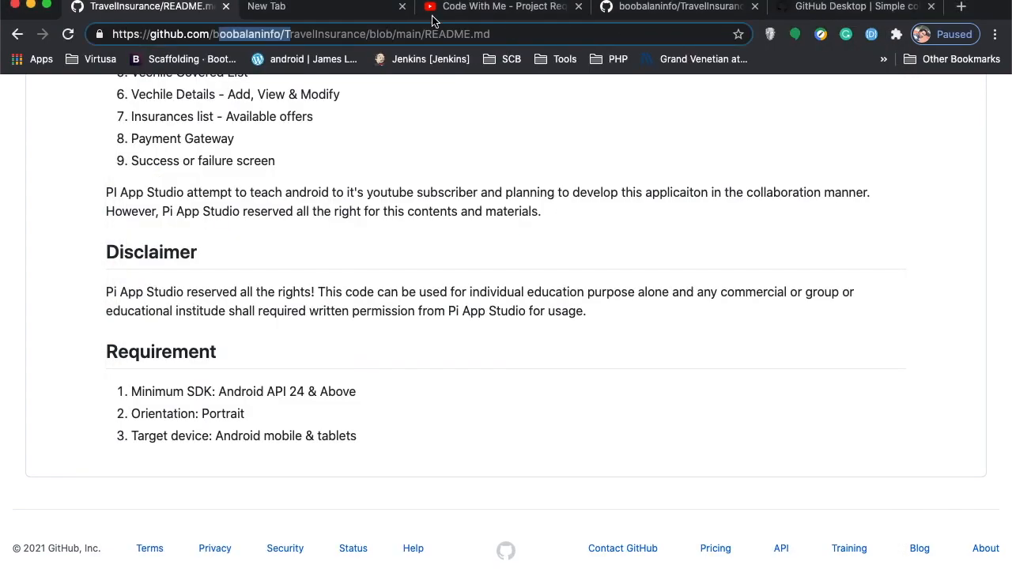
Reload the fork's README.md and confirm it now ends with the JUST TO TEST line.
{"action": "left_click", "coordinate": [69, 37]}
{"action": "left_click_drag", "start_coordinate": [105, 468], "coordinate": [198, 474]}
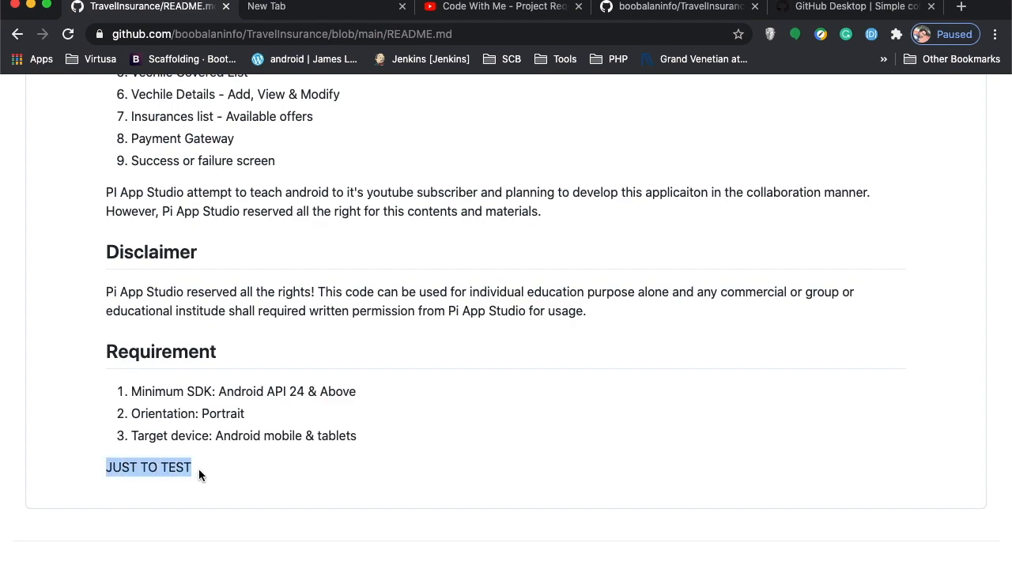
{"action": "scroll", "coordinate": [337, 374], "scroll_direction": "up", "scroll_amount": 10}
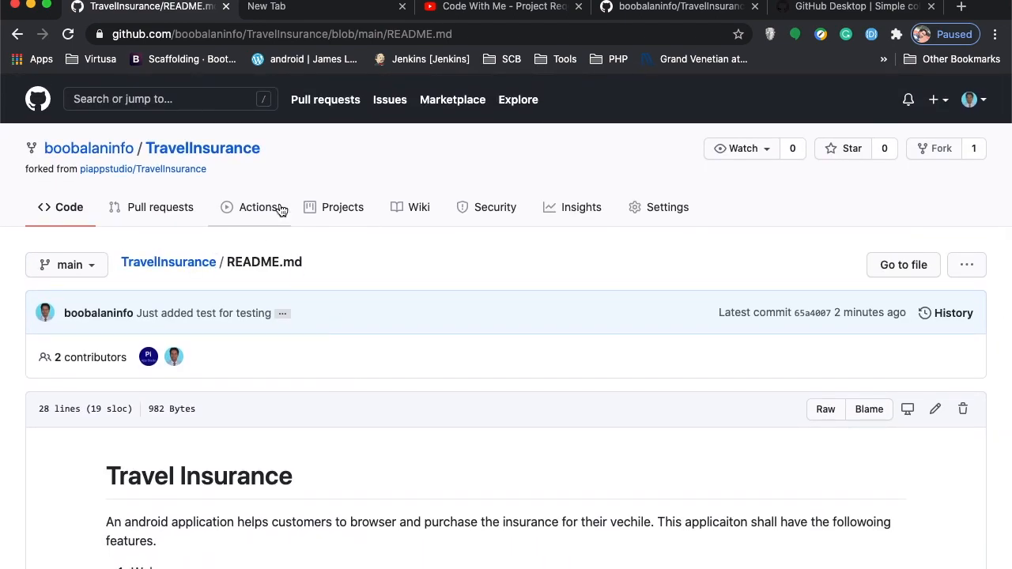
Inspect pushed commit 65a4007's details from the fork's page, then go back to the repository.
{"action": "left_click", "coordinate": [220, 150]}
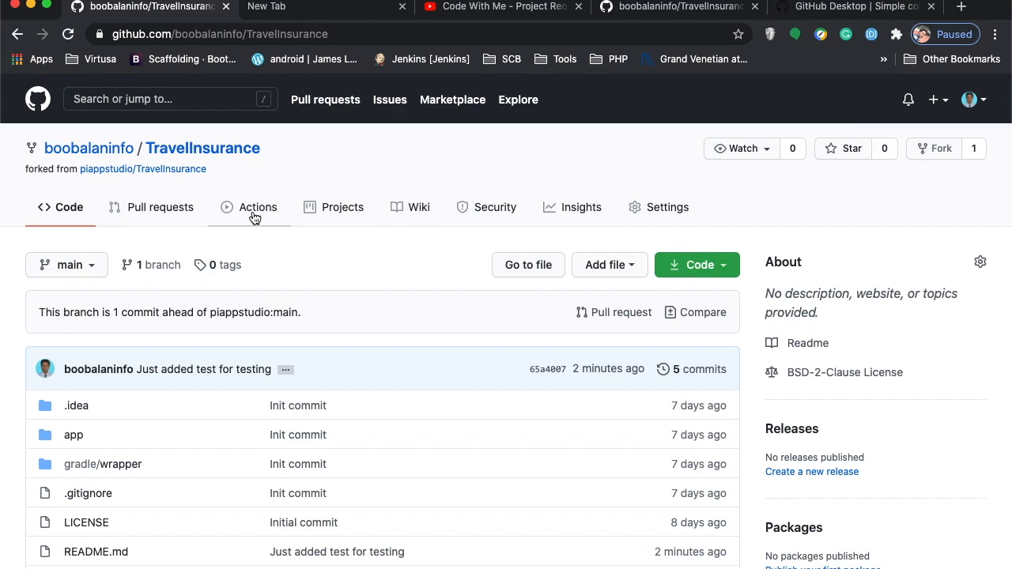
{"action": "left_click", "coordinate": [146, 215]}
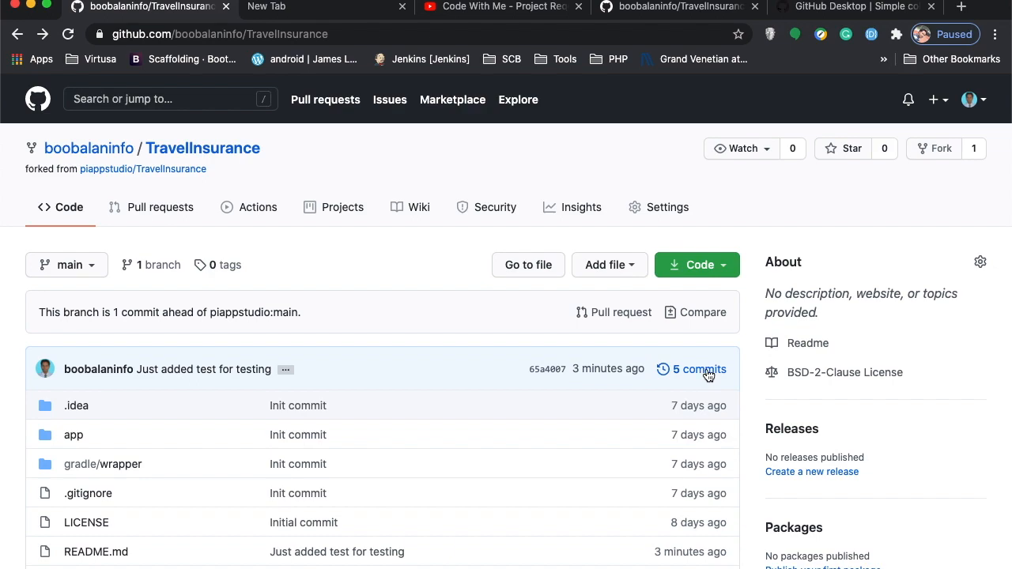
{"action": "left_click", "coordinate": [547, 369]}
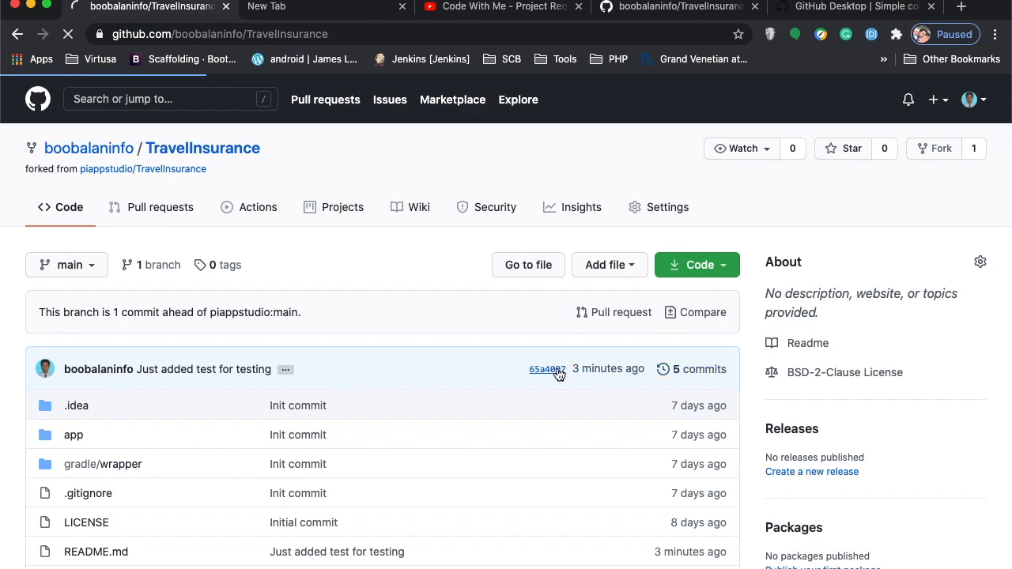
{"action": "scroll", "coordinate": [513, 410], "scroll_direction": "down", "scroll_amount": 3}
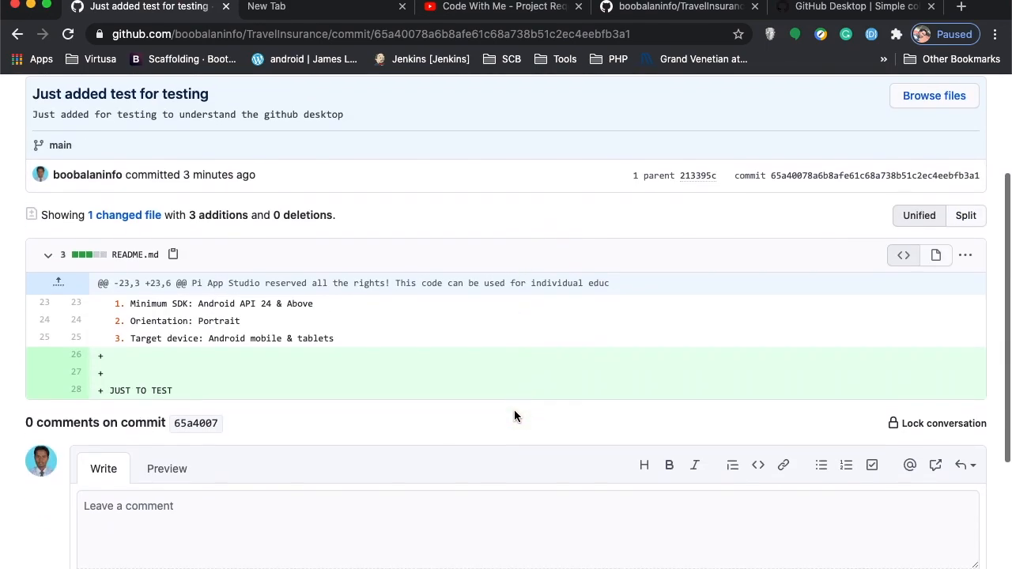
{"action": "left_click", "coordinate": [17, 34]}
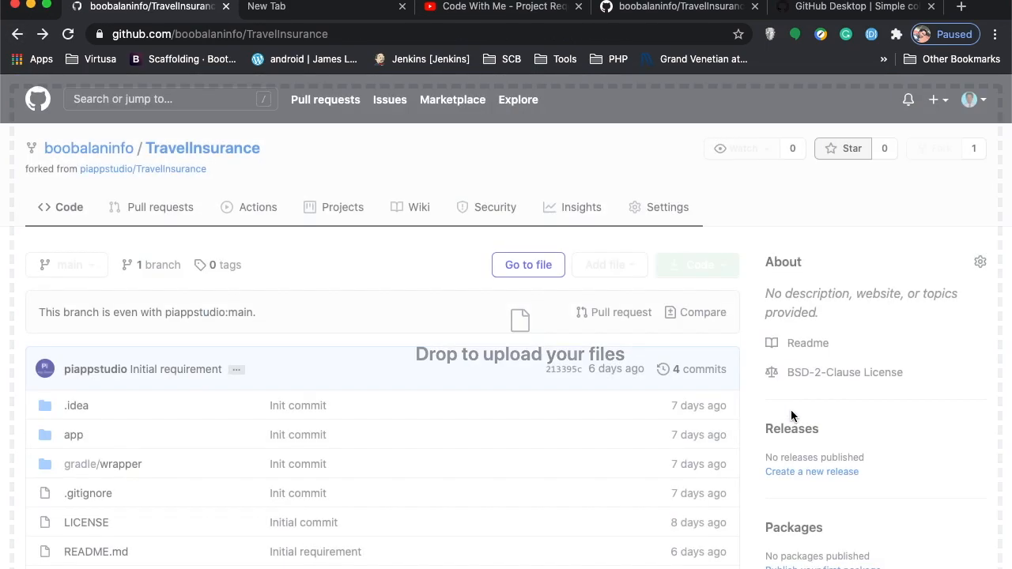
Browse the fork's main commit history and open the latest commit 65a4007.
{"action": "left_click", "coordinate": [710, 370]}
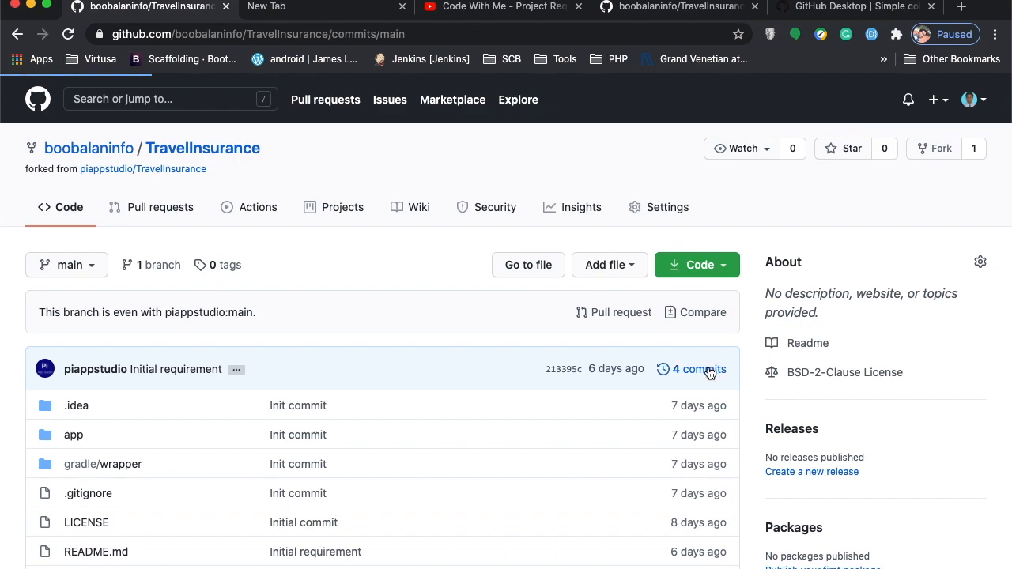
{"action": "scroll", "coordinate": [709, 371], "scroll_direction": "down", "scroll_amount": 1}
{"action": "scroll", "coordinate": [707, 368], "scroll_direction": "down", "scroll_amount": 3}
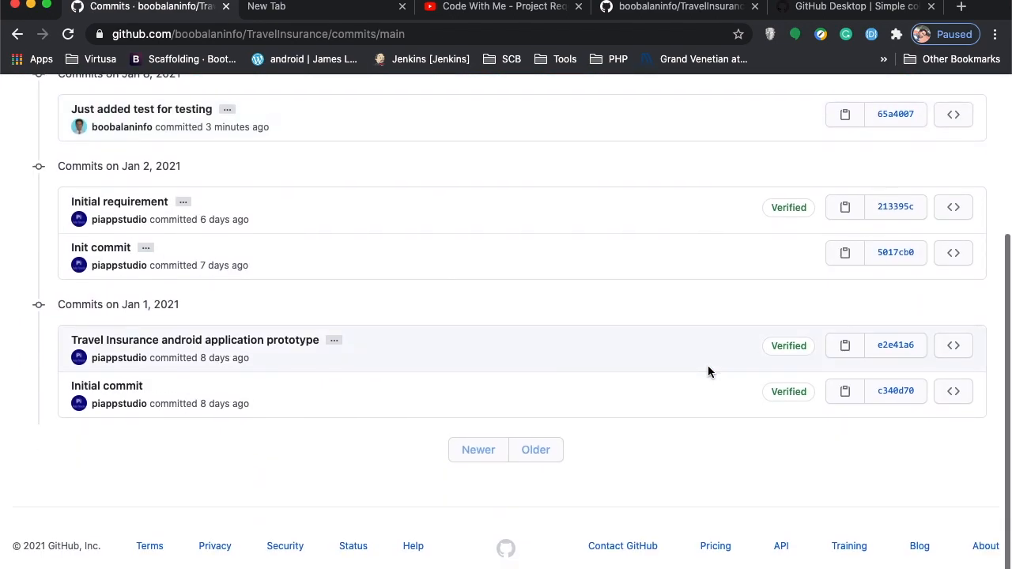
{"action": "scroll", "coordinate": [343, 414], "scroll_direction": "up", "scroll_amount": 2}
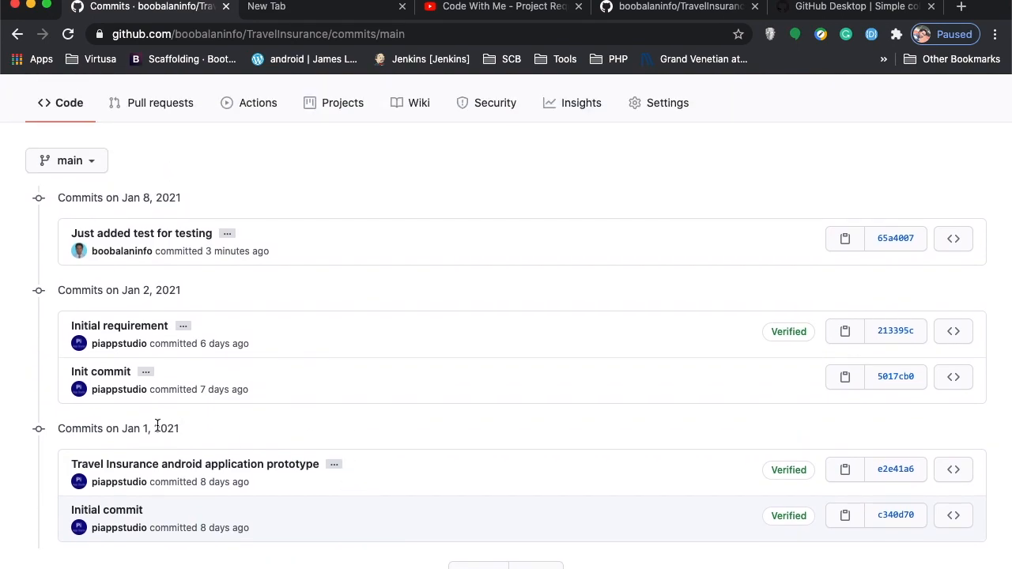
{"action": "double_click", "coordinate": [112, 427]}
{"action": "scroll", "coordinate": [114, 428], "scroll_direction": "up", "scroll_amount": 1}
{"action": "scroll", "coordinate": [113, 427], "scroll_direction": "up", "scroll_amount": 1}
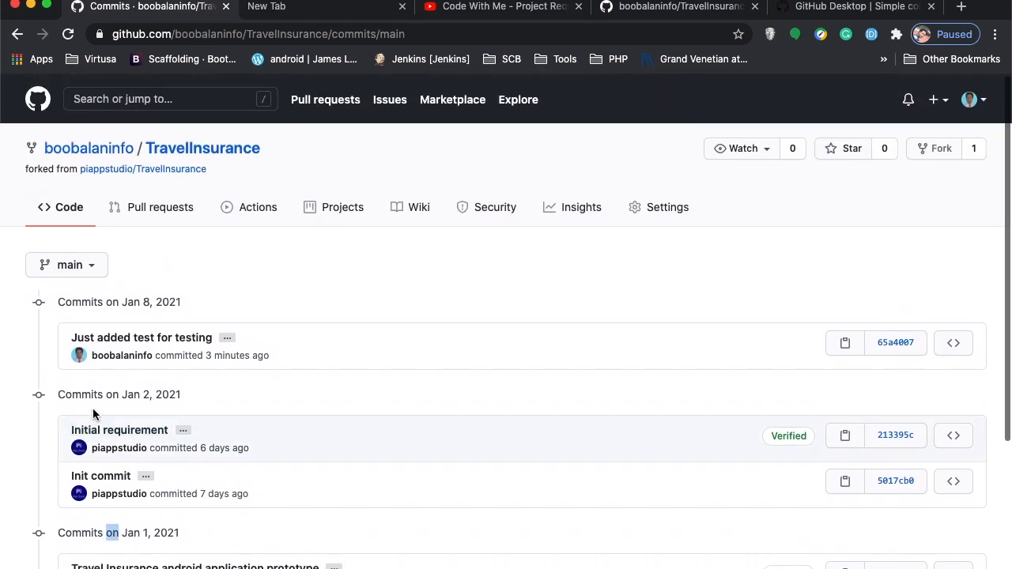
{"action": "left_click", "coordinate": [129, 402]}
{"action": "double_click", "coordinate": [149, 395]}
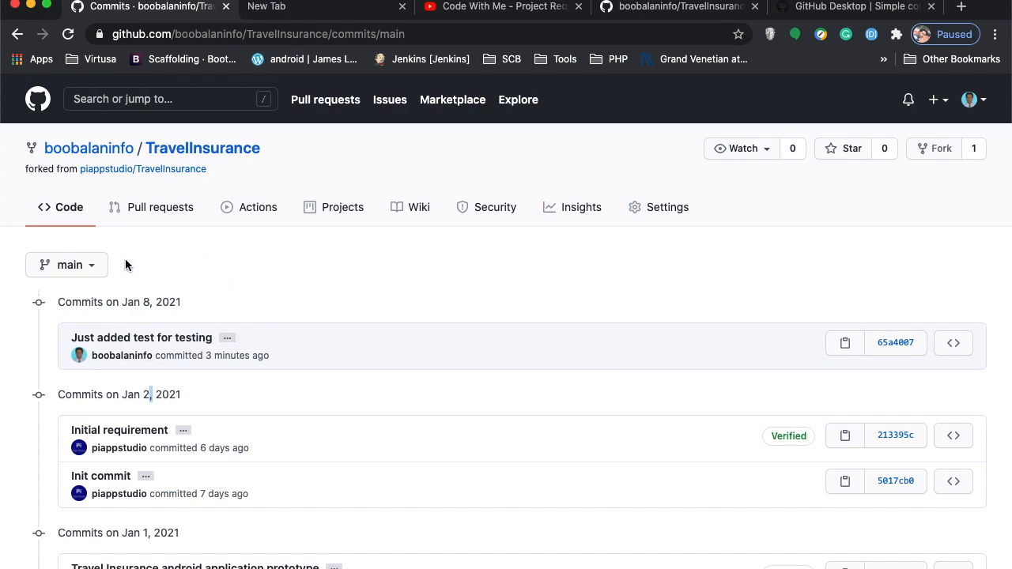
{"action": "left_click", "coordinate": [879, 345]}
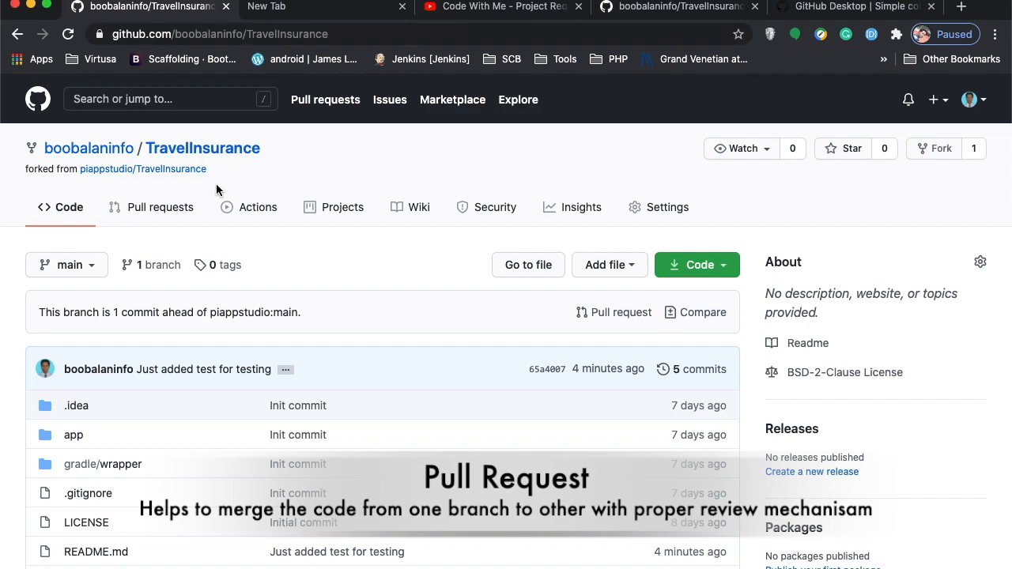
Start a new pull request comparing the fork's main against the original TravelInsurance main.
{"action": "left_click", "coordinate": [158, 217]}
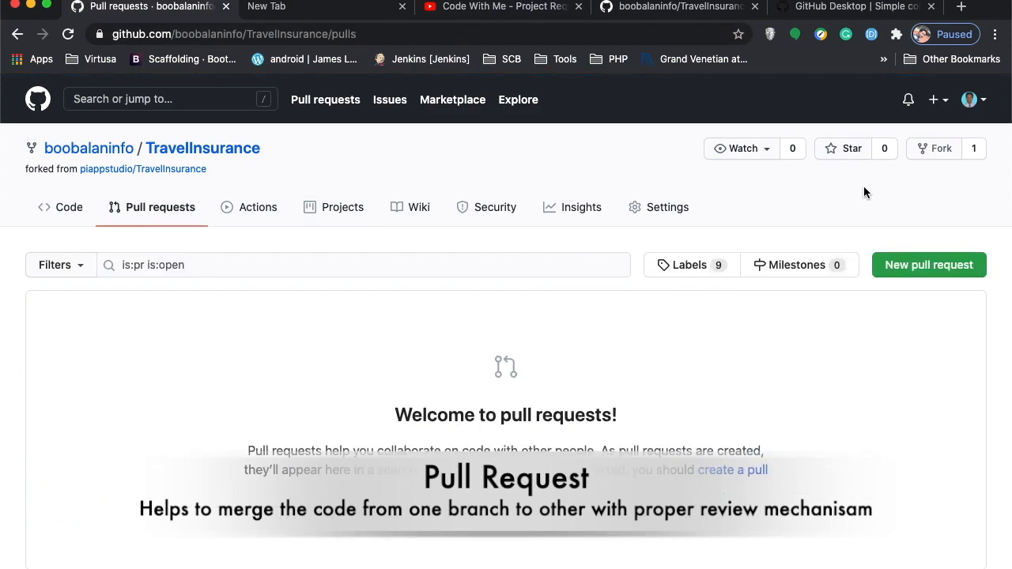
{"action": "left_click", "coordinate": [917, 274]}
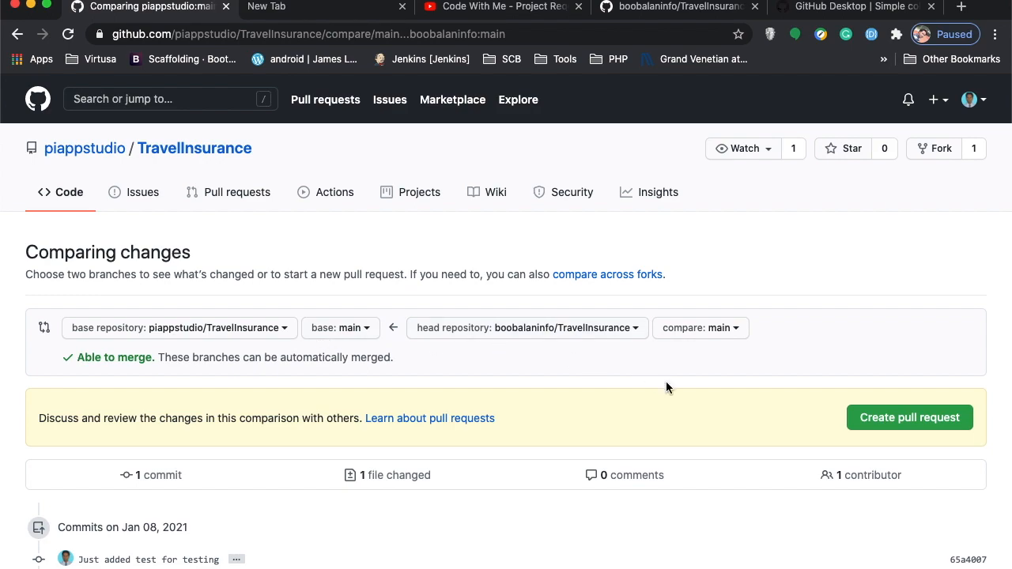
{"action": "scroll", "coordinate": [665, 381], "scroll_direction": "down", "scroll_amount": 1}
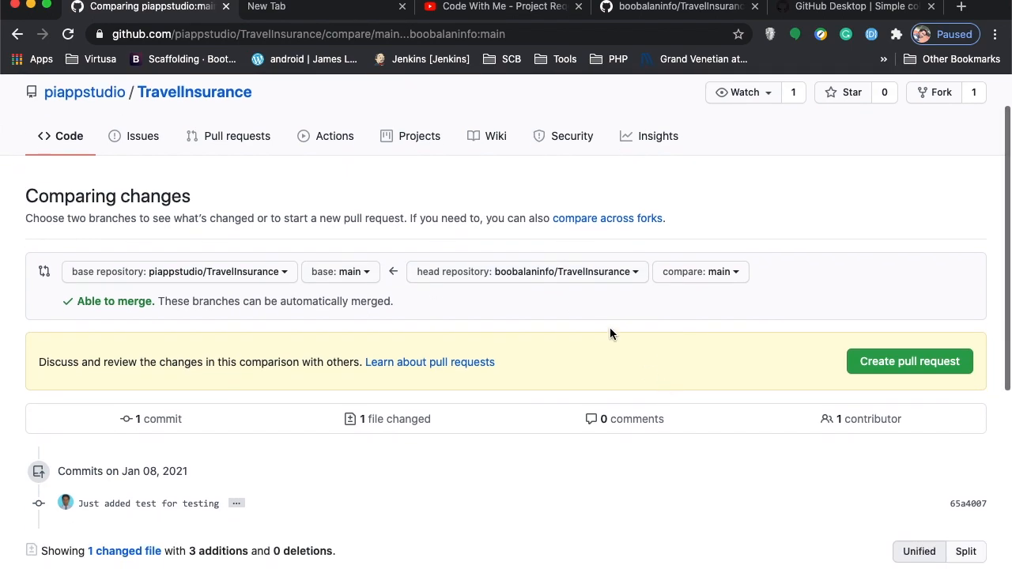
Add a description and submit pull request #1, 'Just added test for testing', to the original repository.
{"action": "left_click", "coordinate": [906, 364]}
{"action": "left_click", "coordinate": [441, 447]}
{"action": "scroll", "coordinate": [361, 503], "scroll_direction": "down", "scroll_amount": 3}
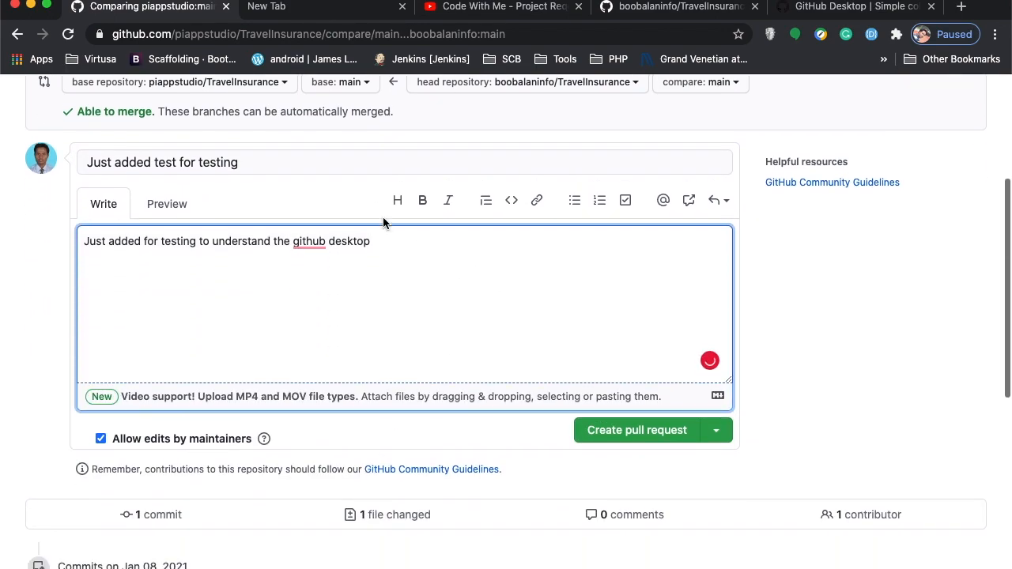
{"action": "left_click", "coordinate": [619, 433]}
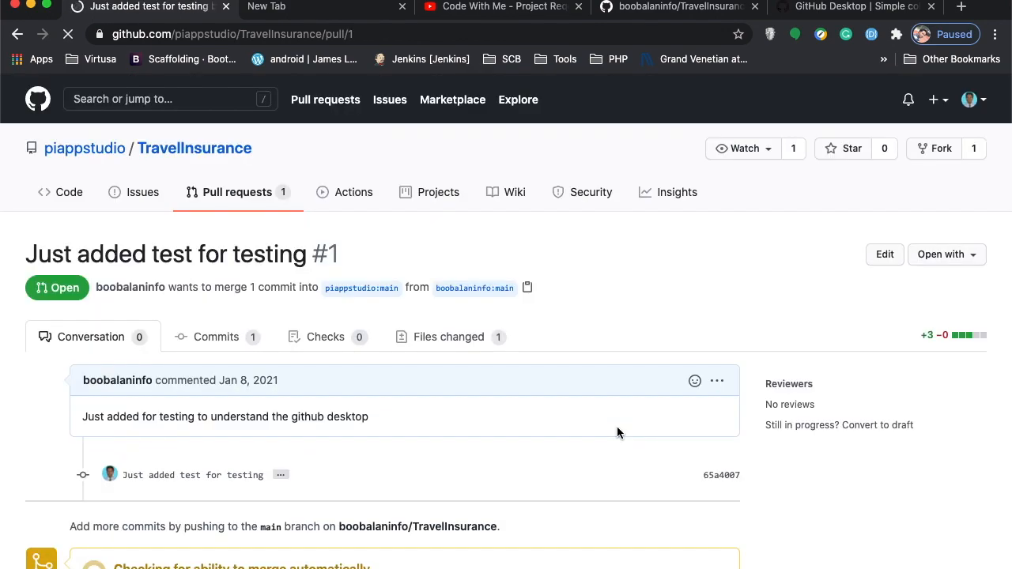
{"action": "scroll", "coordinate": [459, 348], "scroll_direction": "down", "scroll_amount": 1}
{"action": "scroll", "coordinate": [458, 337], "scroll_direction": "down", "scroll_amount": 1}
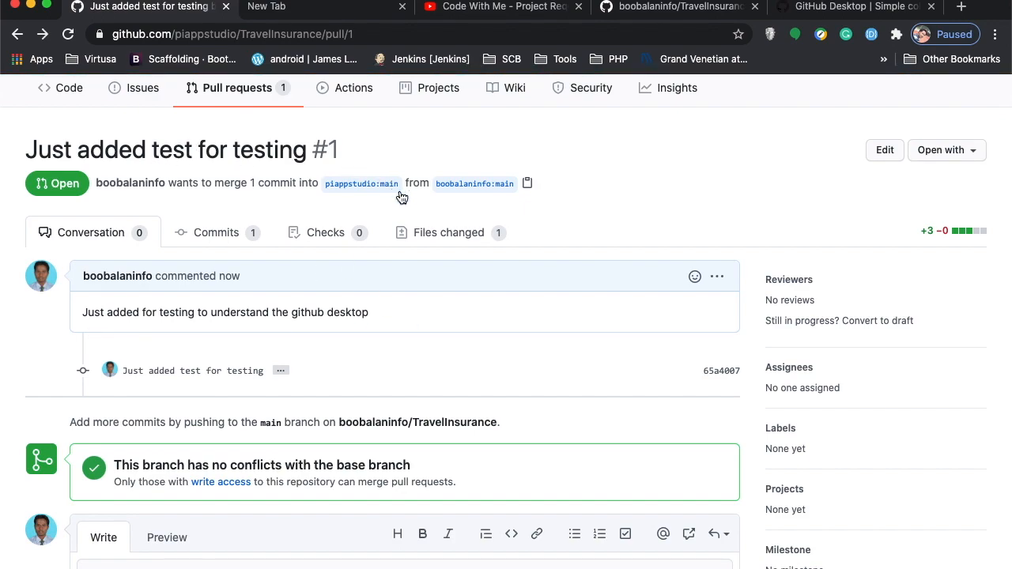
{"action": "scroll", "coordinate": [433, 273], "scroll_direction": "down", "scroll_amount": 5}
{"action": "scroll", "coordinate": [434, 273], "scroll_direction": "up", "scroll_amount": 4}
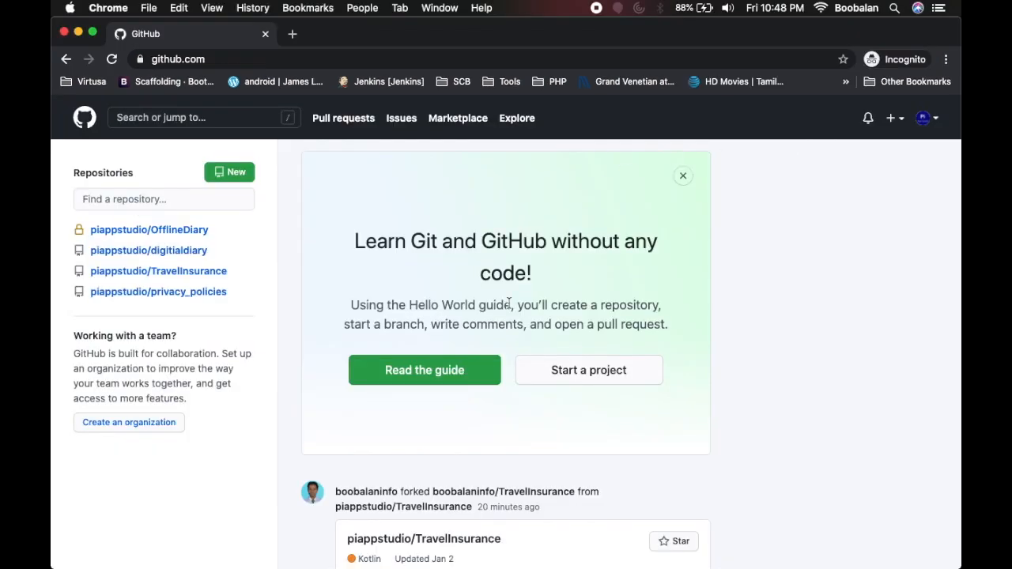
In the owner's session, open TravelInsurance pull request #1 and list its commit 65a4007.
{"action": "left_click", "coordinate": [161, 273]}
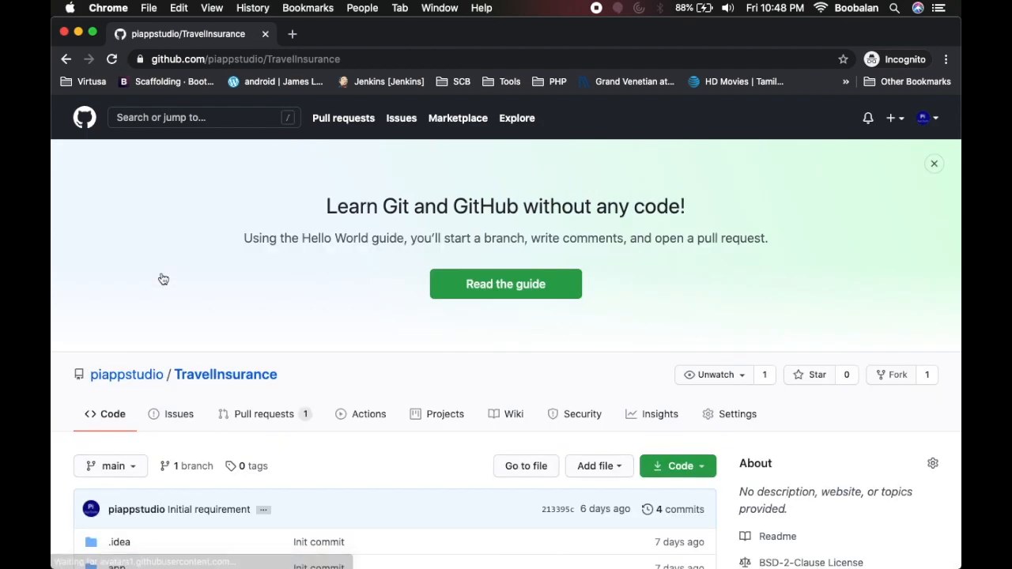
{"action": "left_click", "coordinate": [263, 416]}
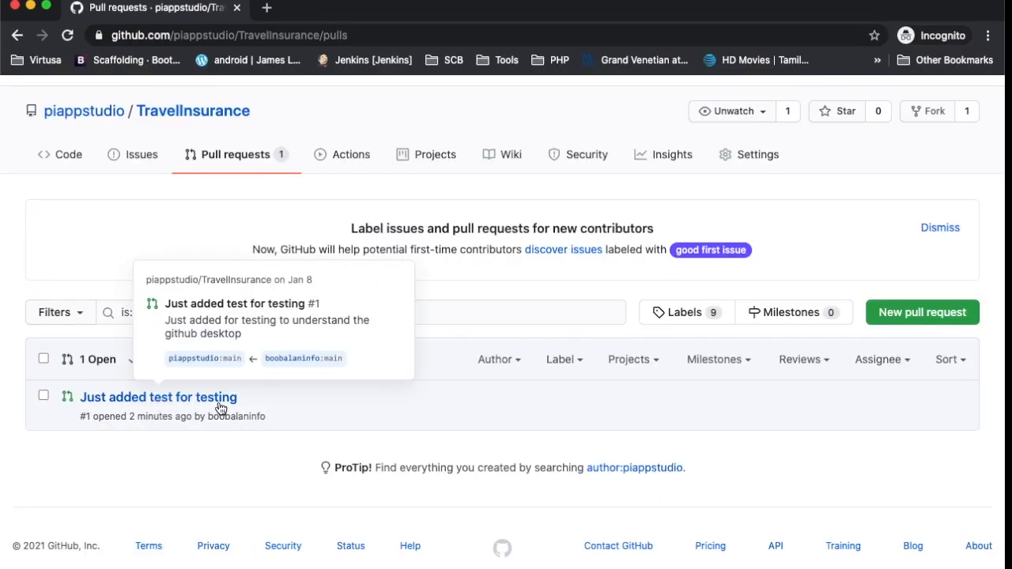
{"action": "left_click", "coordinate": [164, 399]}
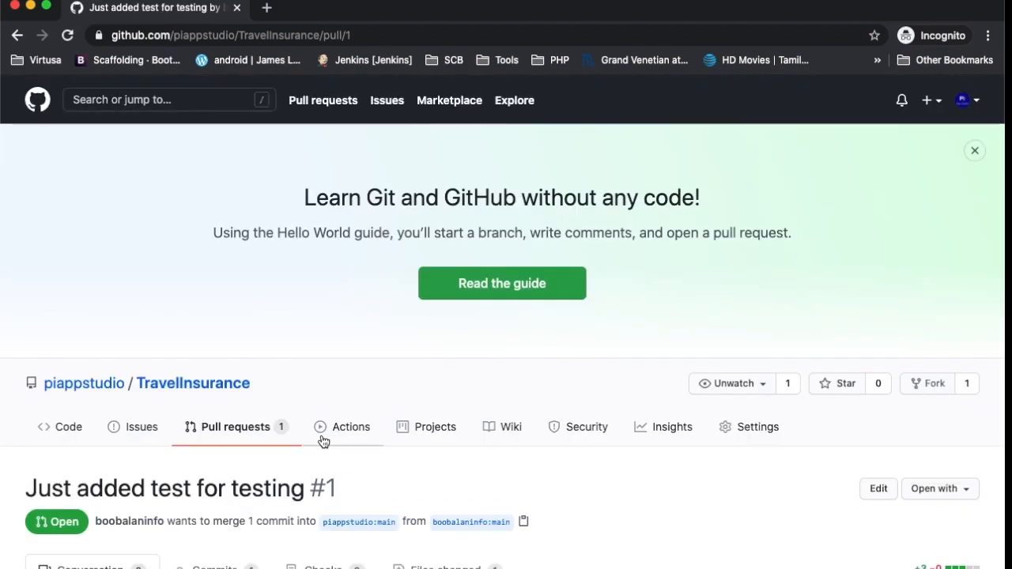
{"action": "scroll", "coordinate": [322, 435], "scroll_direction": "down", "scroll_amount": 10}
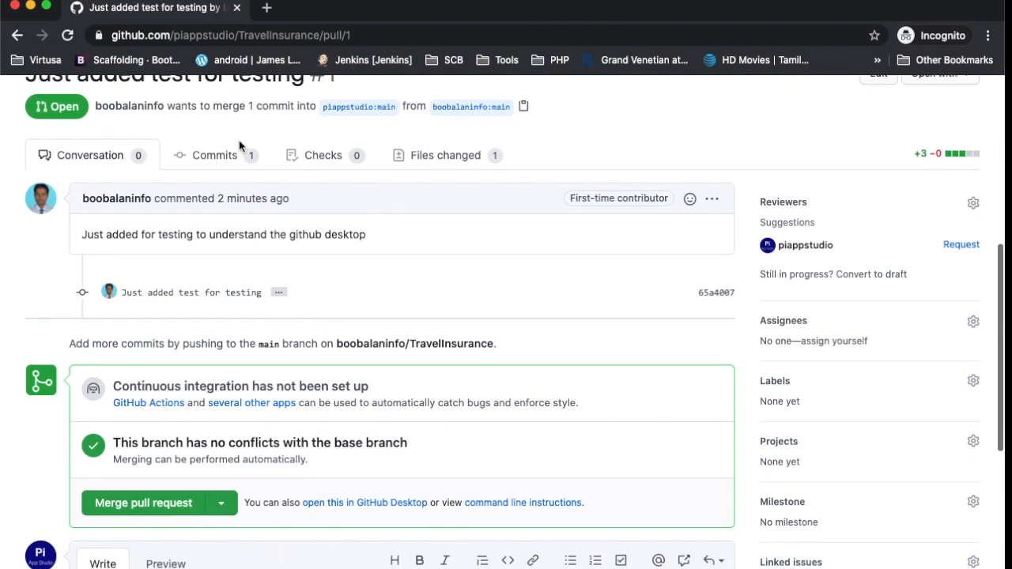
{"action": "left_click", "coordinate": [226, 156]}
{"action": "scroll", "coordinate": [341, 453], "scroll_direction": "down", "scroll_amount": 1}
{"action": "scroll", "coordinate": [367, 489], "scroll_direction": "down", "scroll_amount": 3}
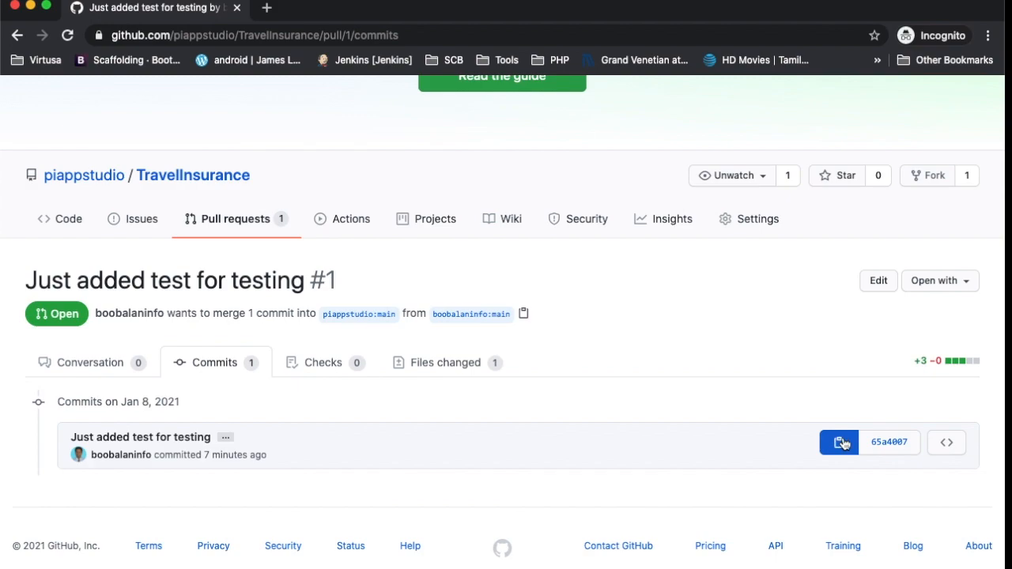
View commit 65a4007's README.md diff, open and dismiss Review changes, and return to the conversation.
{"action": "left_click", "coordinate": [888, 442]}
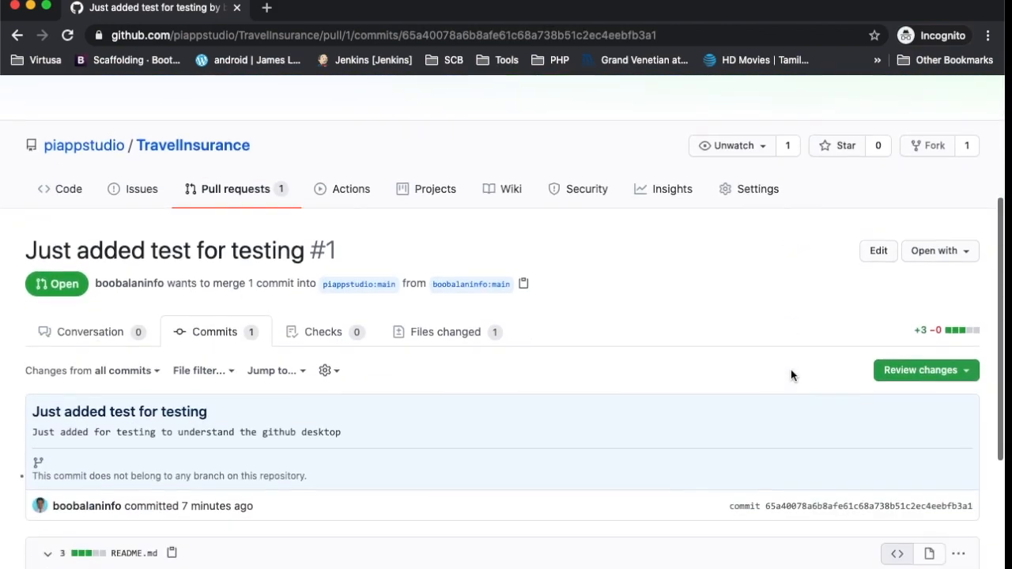
{"action": "scroll", "coordinate": [790, 370], "scroll_direction": "down", "scroll_amount": 1}
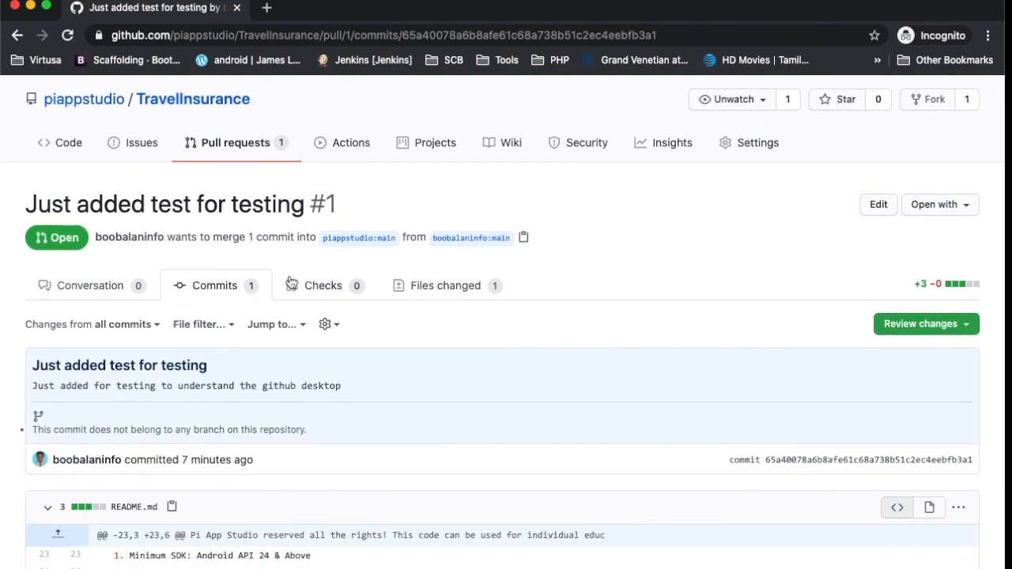
{"action": "left_click", "coordinate": [955, 324]}
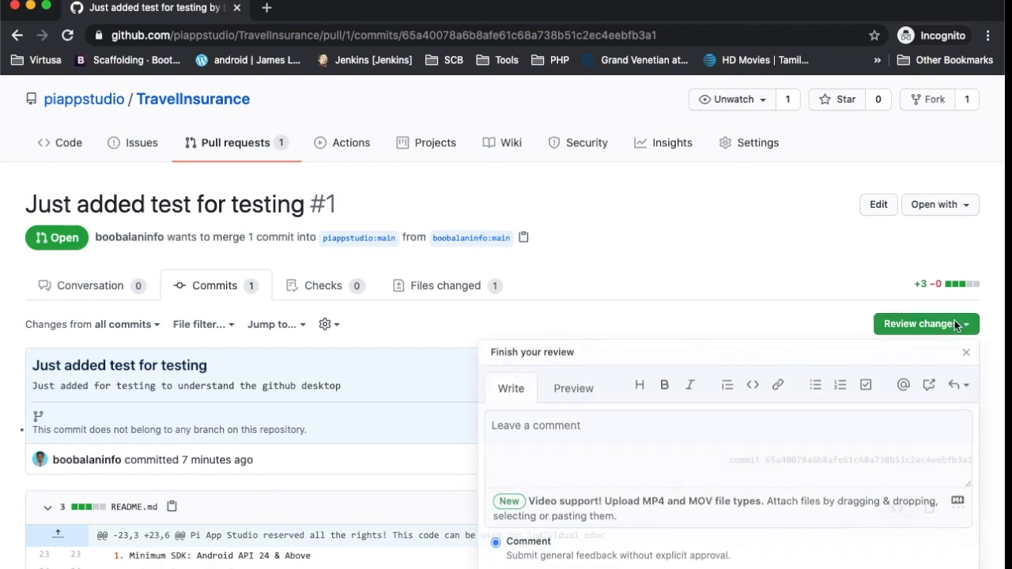
{"action": "left_click", "coordinate": [658, 301]}
{"action": "scroll", "coordinate": [432, 467], "scroll_direction": "down", "scroll_amount": 5}
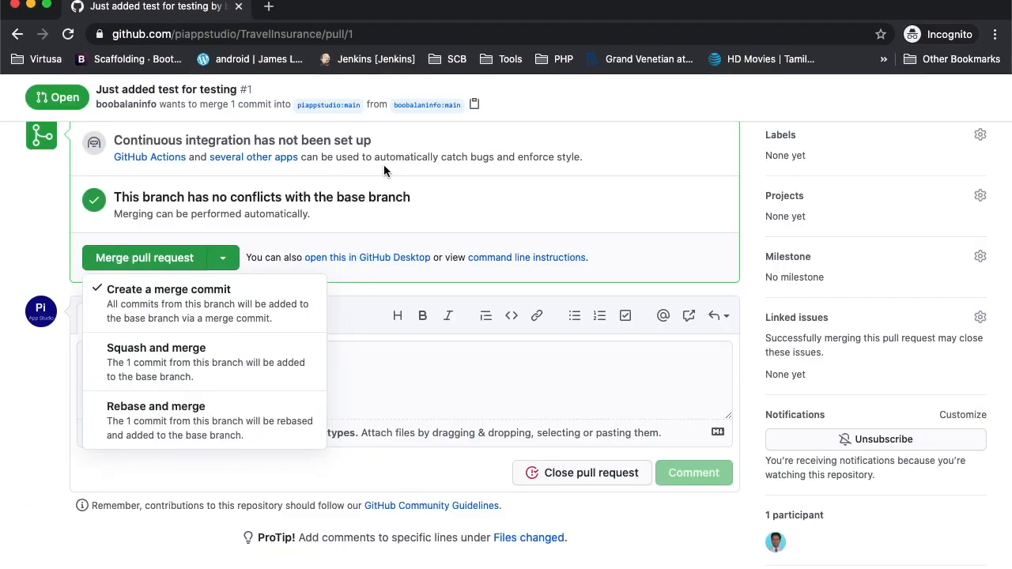
{"action": "scroll", "coordinate": [483, 222], "scroll_direction": "up", "scroll_amount": 8}
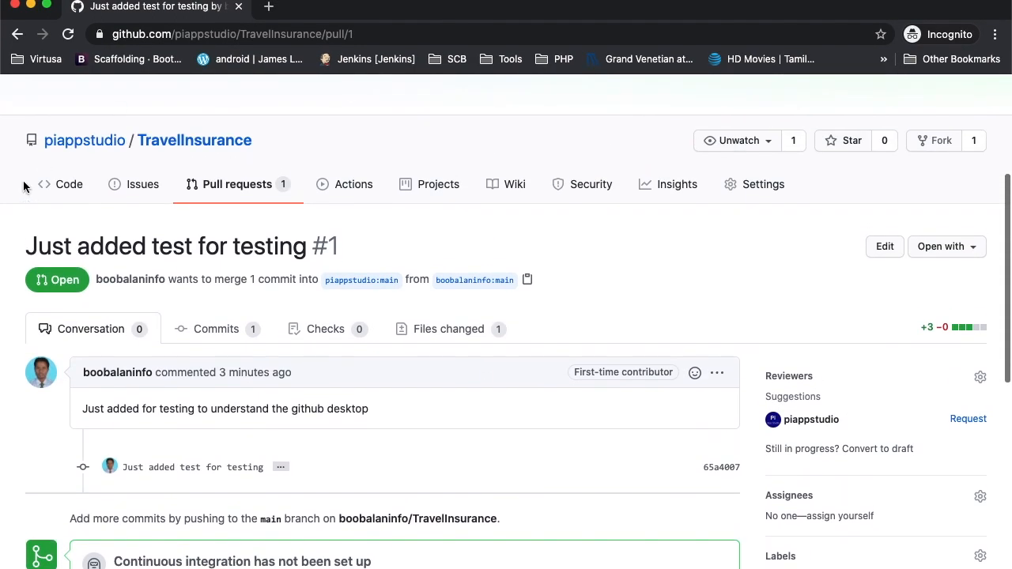